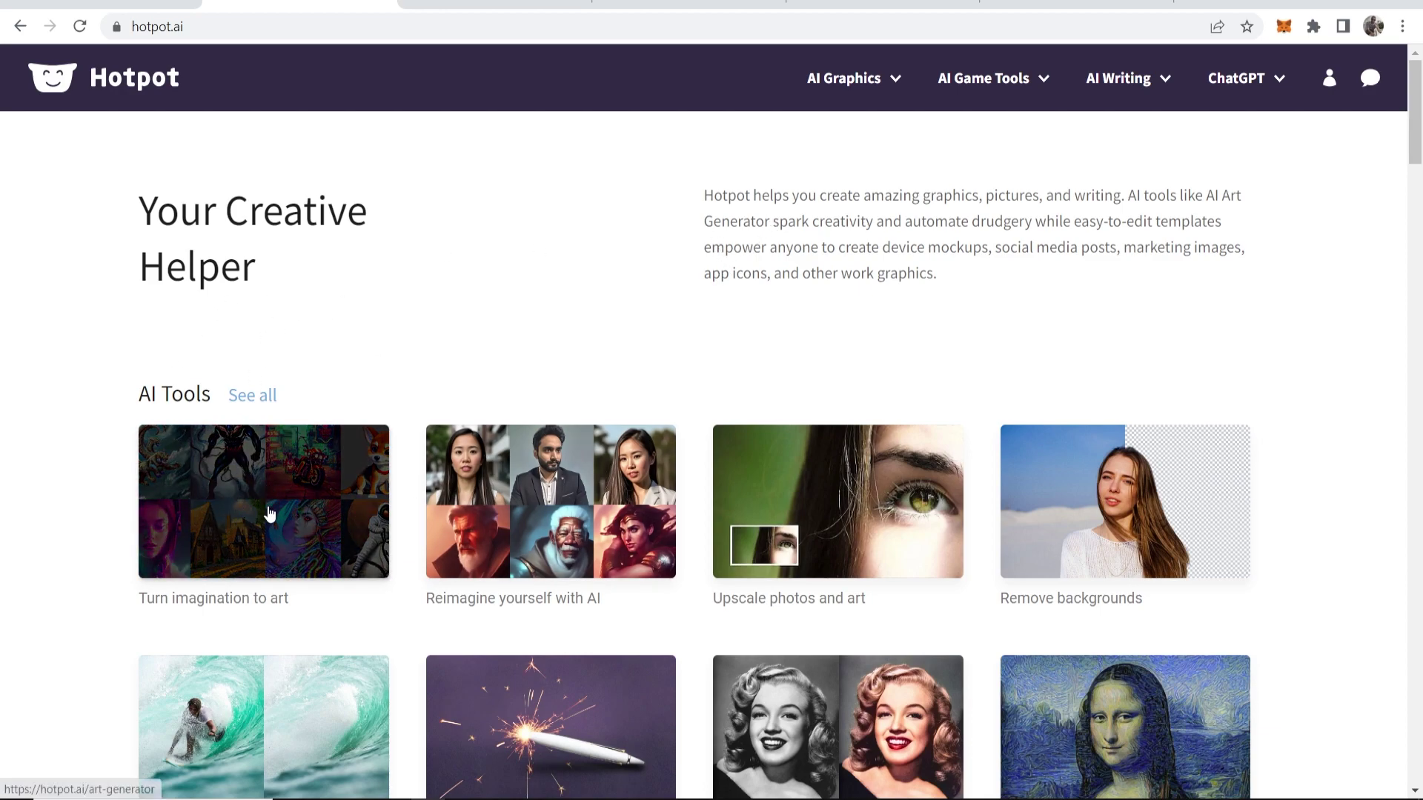
Open Hotpot.ai's AI art generator and paste the prompt 'A cartoon mouse holding a cup of tea'.
{"action": "left_click", "coordinate": [247, 500]}
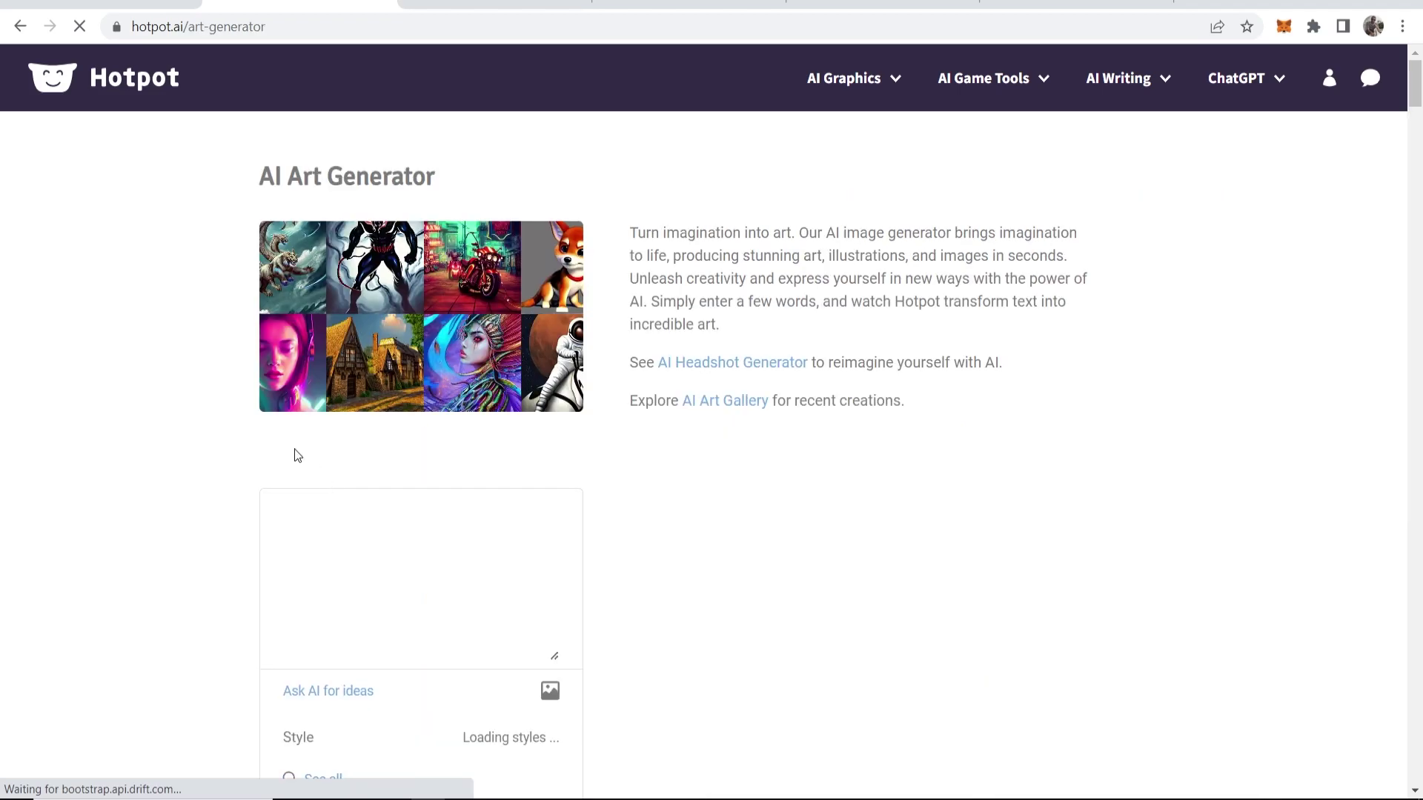
{"action": "left_click_drag", "start_coordinate": [261, 177], "coordinate": [460, 171]}
{"action": "left_click", "coordinate": [460, 171]}
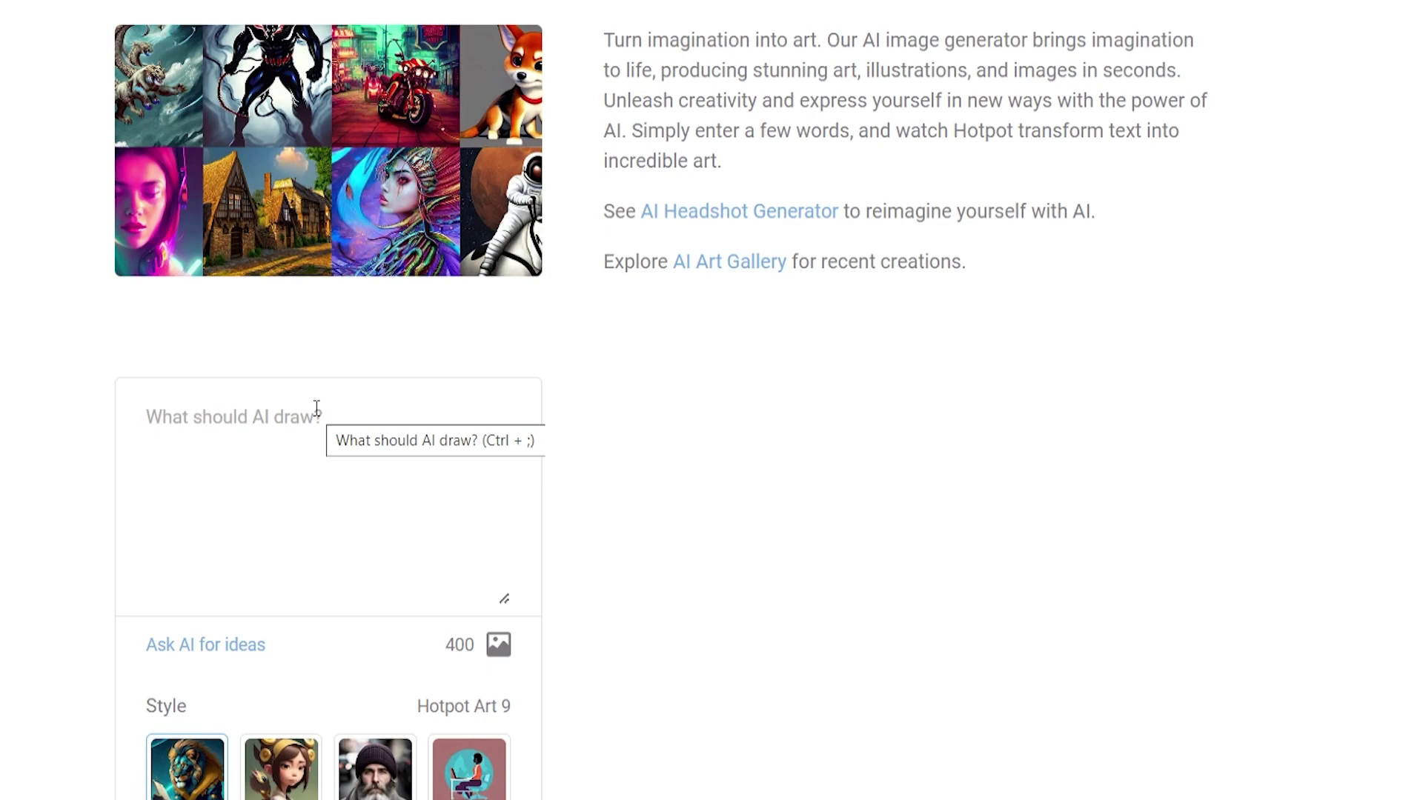
{"action": "left_click", "coordinate": [316, 409]}
{"action": "type", "text": "A cartoon mouse holding a cup of tea"}
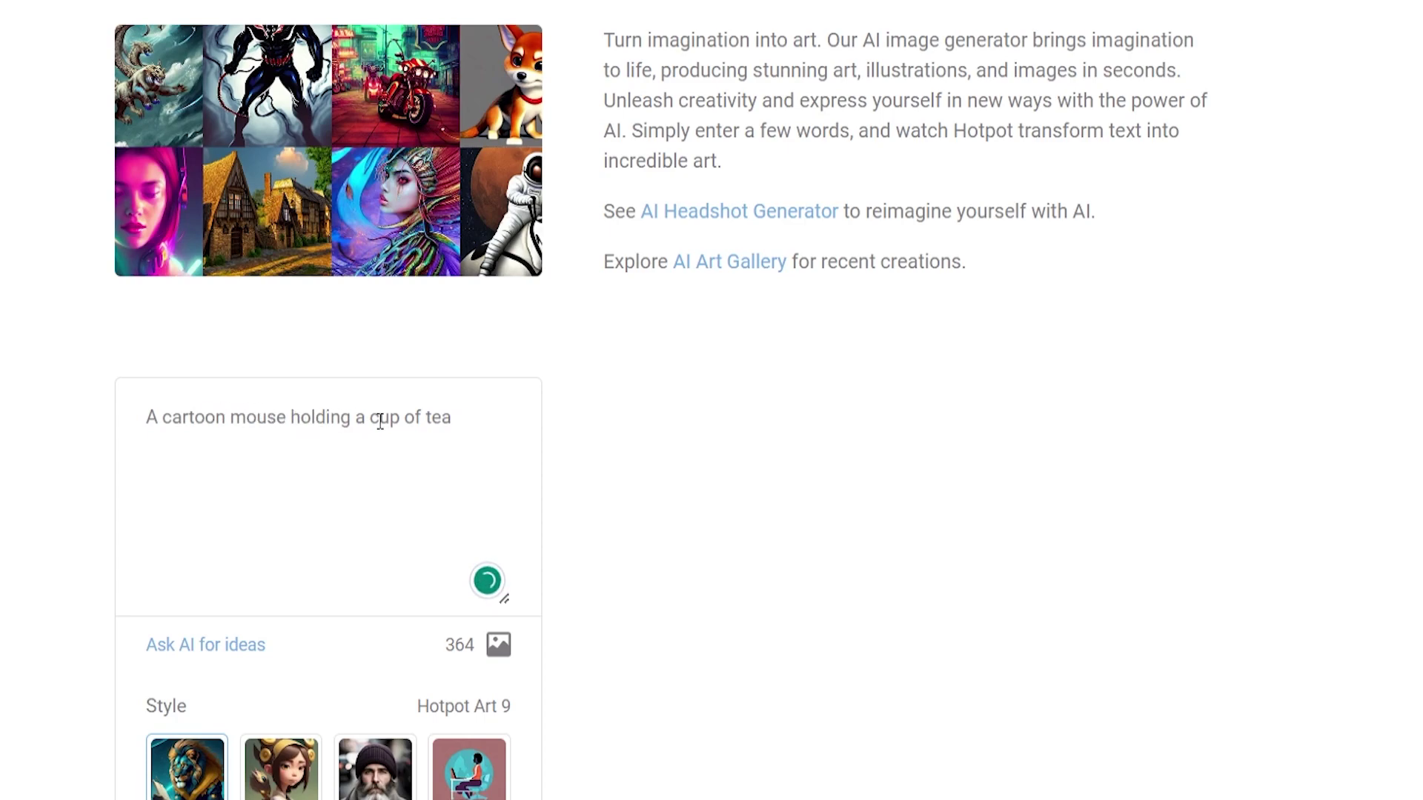
{"action": "scroll", "coordinate": [836, 531], "scroll_direction": "down", "scroll_amount": 2}
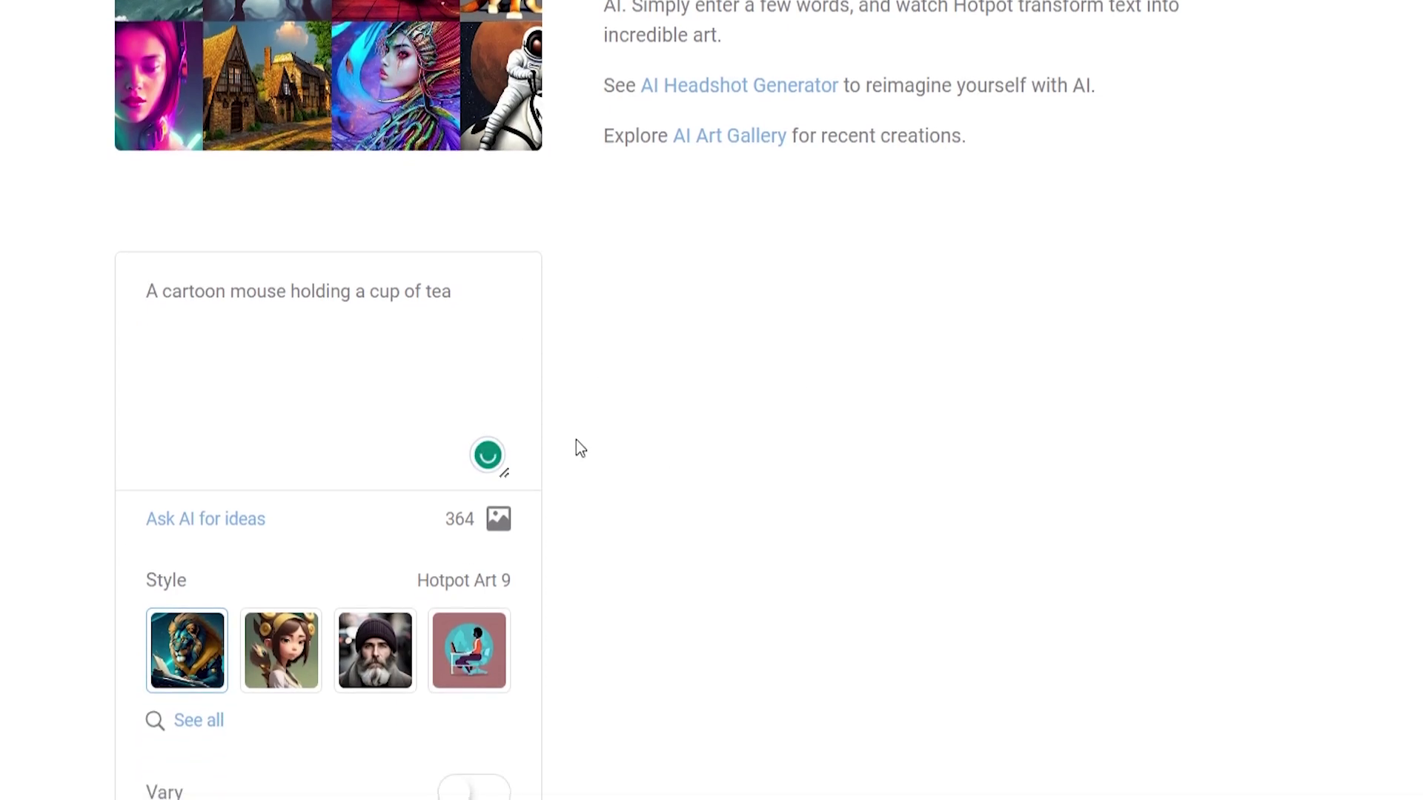
{"action": "scroll", "coordinate": [588, 508], "scroll_direction": "down", "scroll_amount": 2}
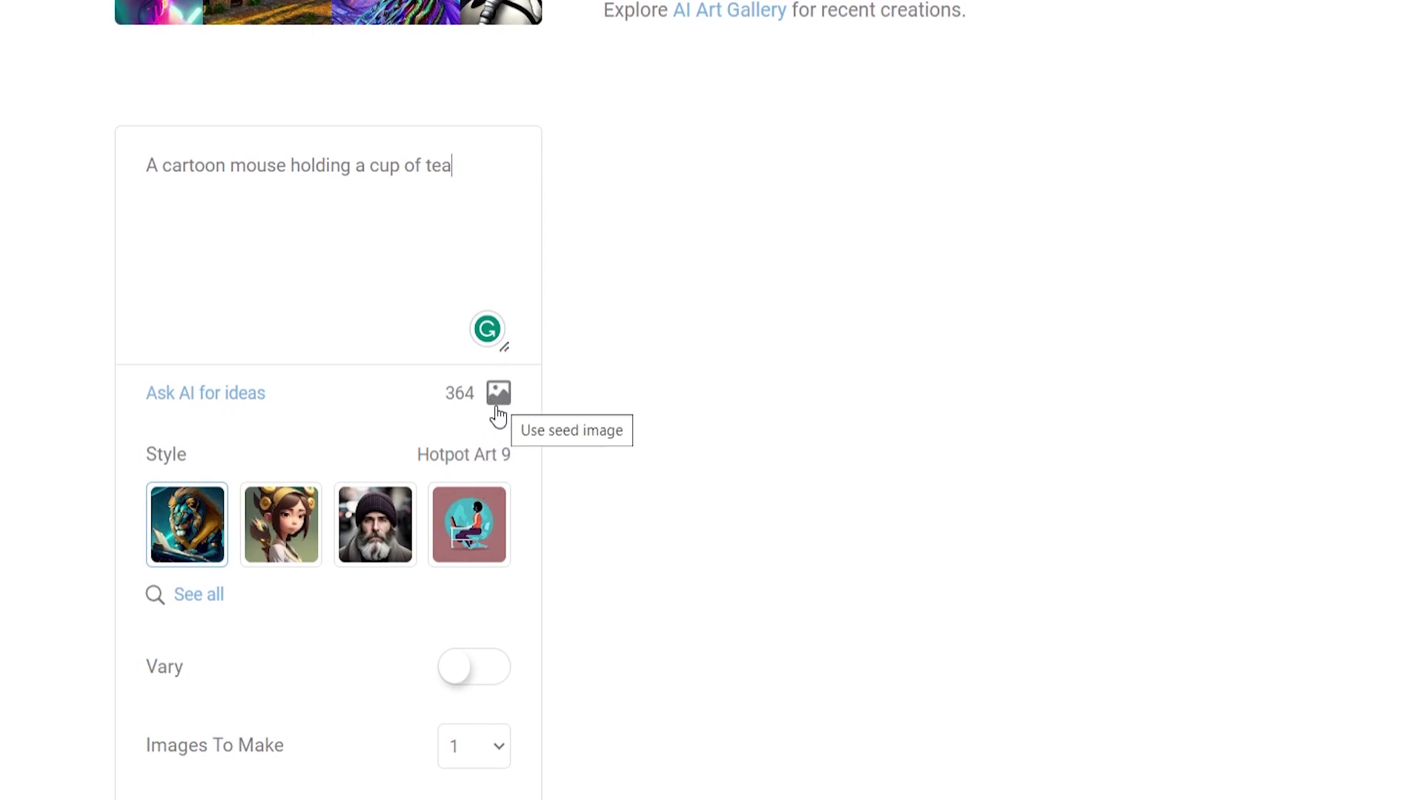
Pick the Fantasy 3 style from Hotpot.ai's full style list.
{"action": "left_click", "coordinate": [202, 600]}
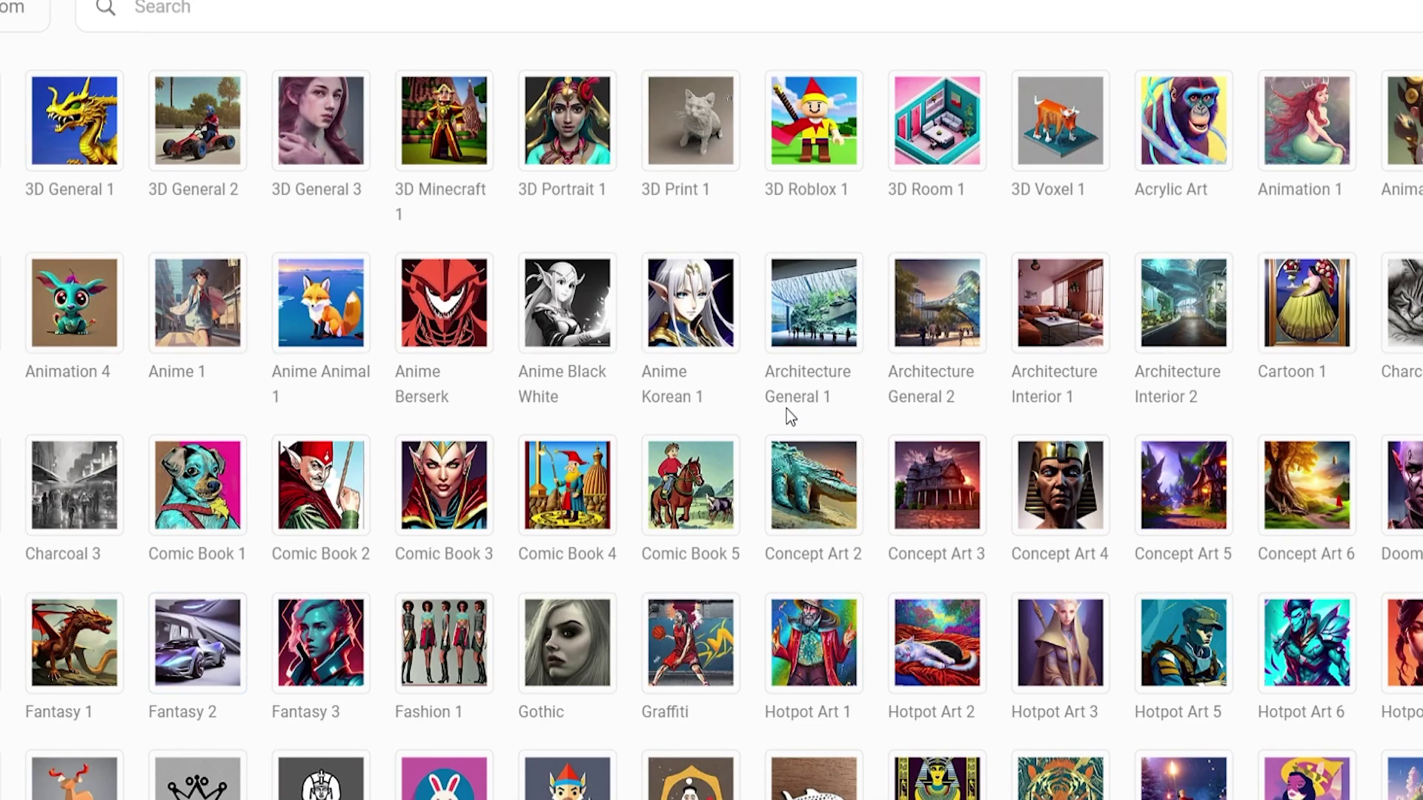
{"action": "scroll", "coordinate": [788, 416], "scroll_direction": "down", "scroll_amount": 1}
{"action": "scroll", "coordinate": [776, 532], "scroll_direction": "down", "scroll_amount": 3}
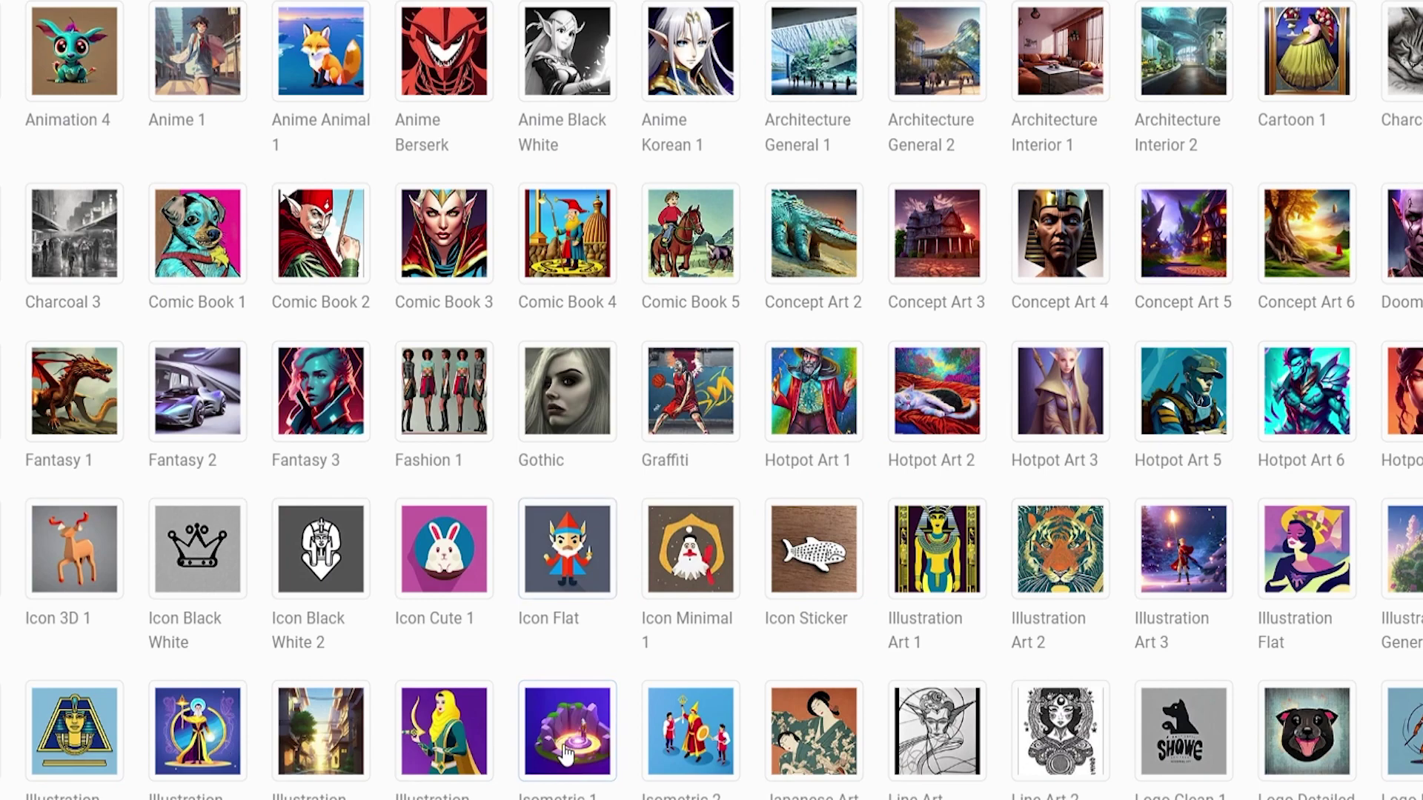
{"action": "scroll", "coordinate": [869, 771], "scroll_direction": "down", "scroll_amount": 2}
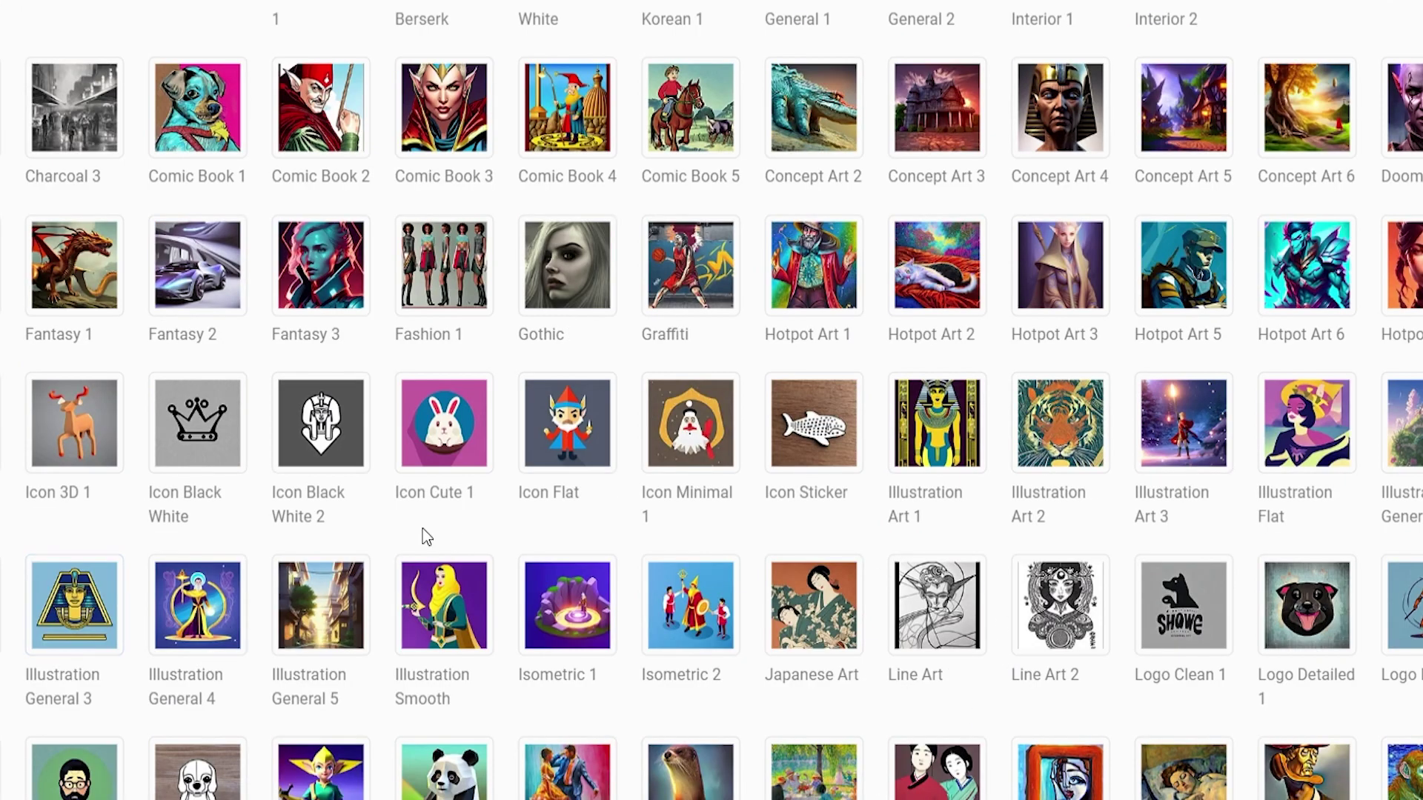
{"action": "left_click", "coordinate": [335, 285]}
{"action": "scroll", "coordinate": [749, 460], "scroll_direction": "down", "scroll_amount": 5}
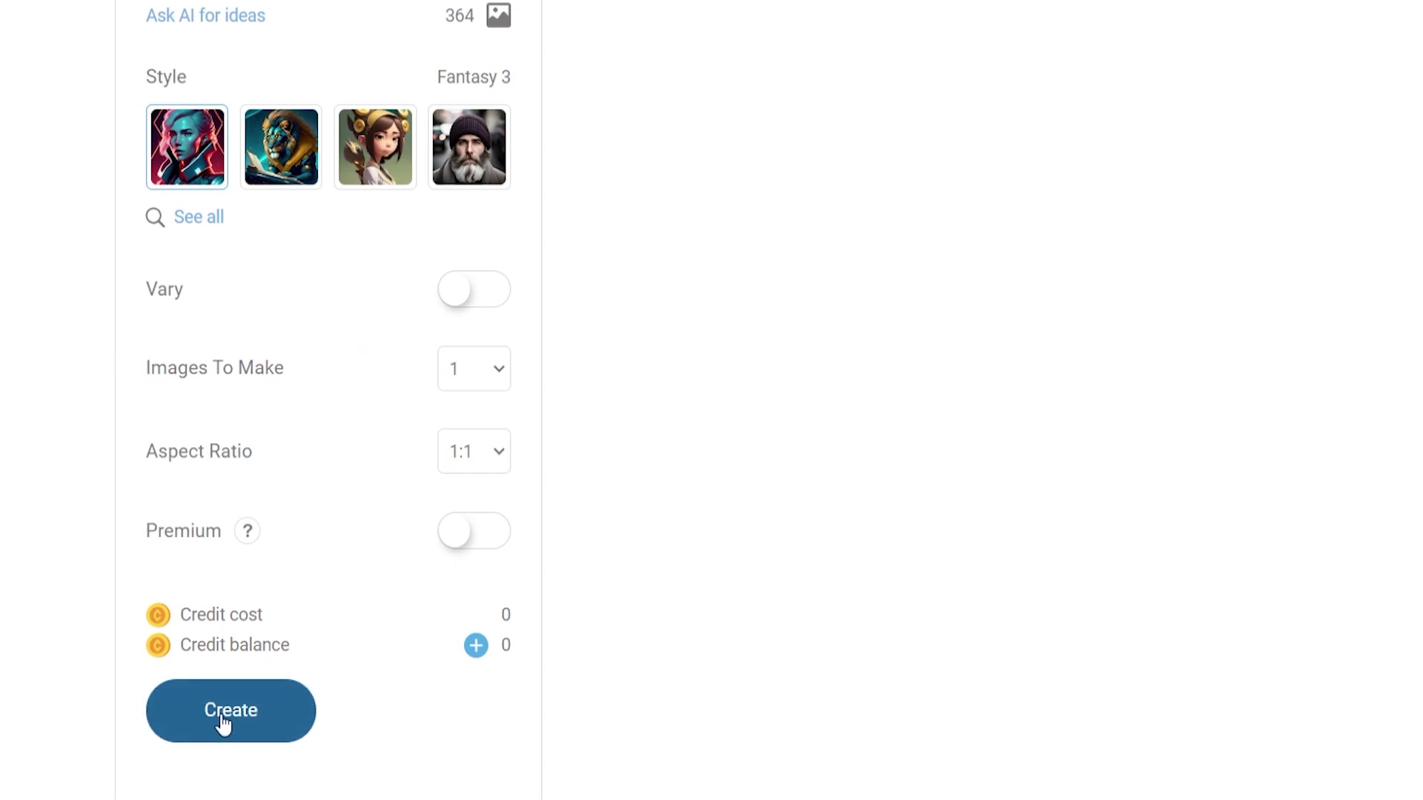
Generate the Fantasy 3 mouse image and open the 512x512 result on its own page.
{"action": "left_click", "coordinate": [223, 723]}
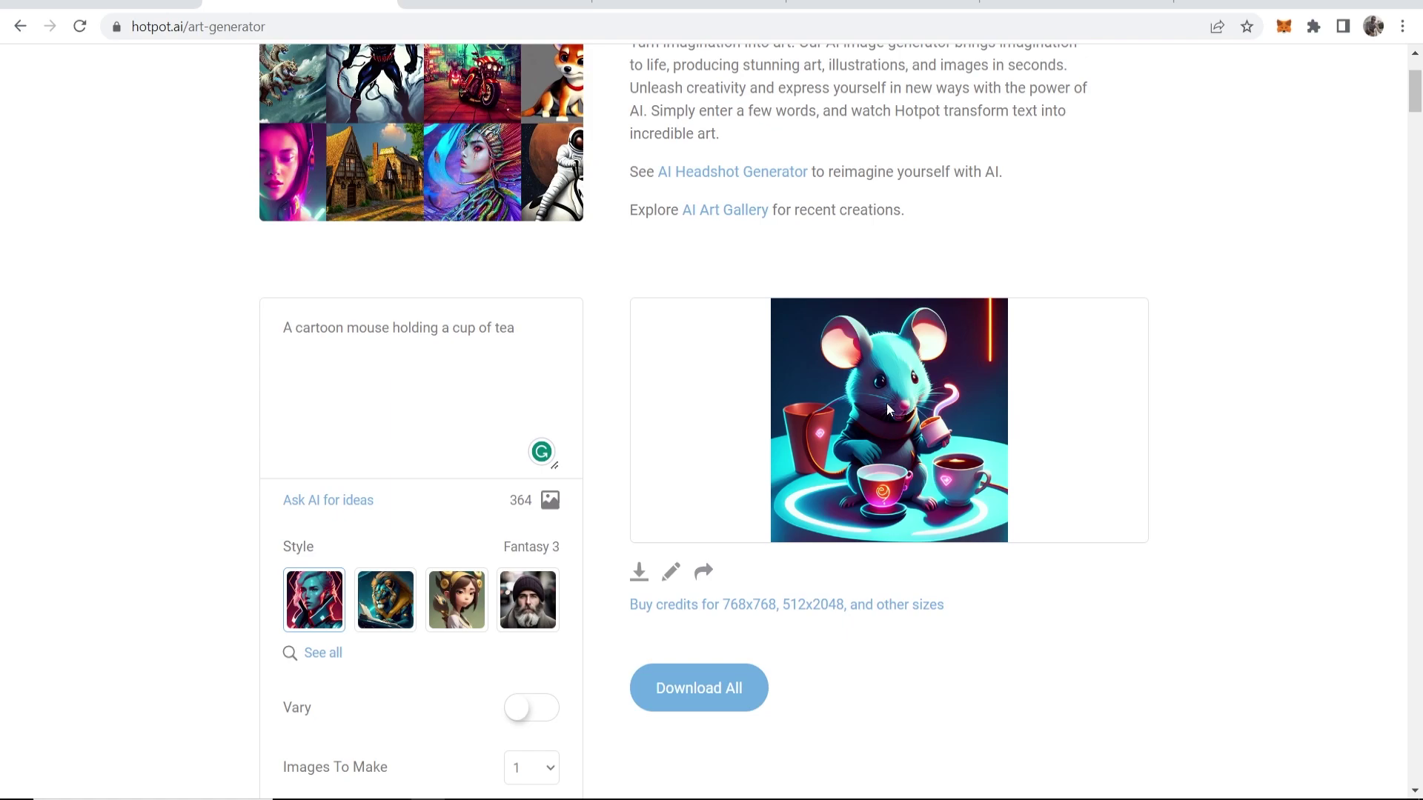
{"action": "left_click", "coordinate": [888, 410]}
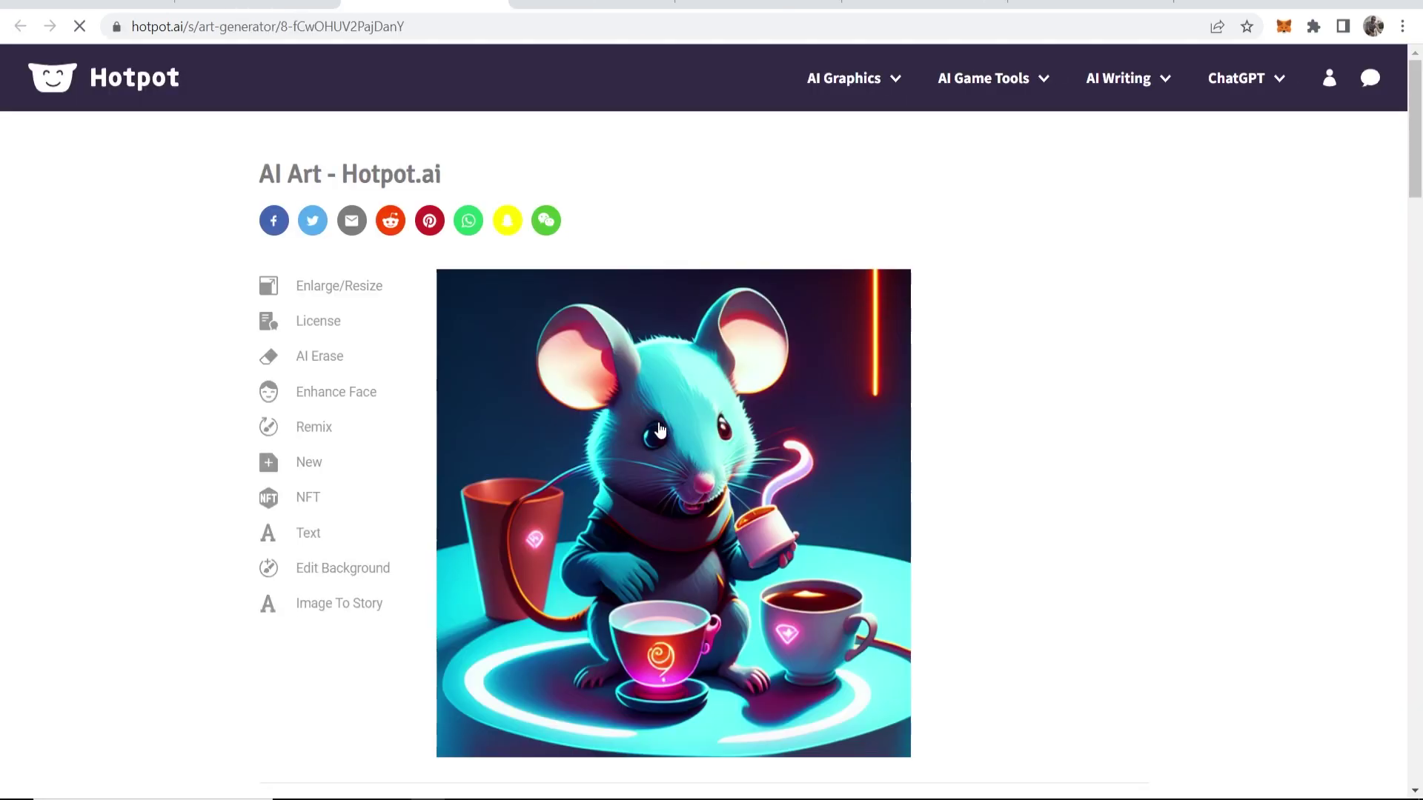
{"action": "scroll", "coordinate": [660, 429], "scroll_direction": "down", "scroll_amount": 1}
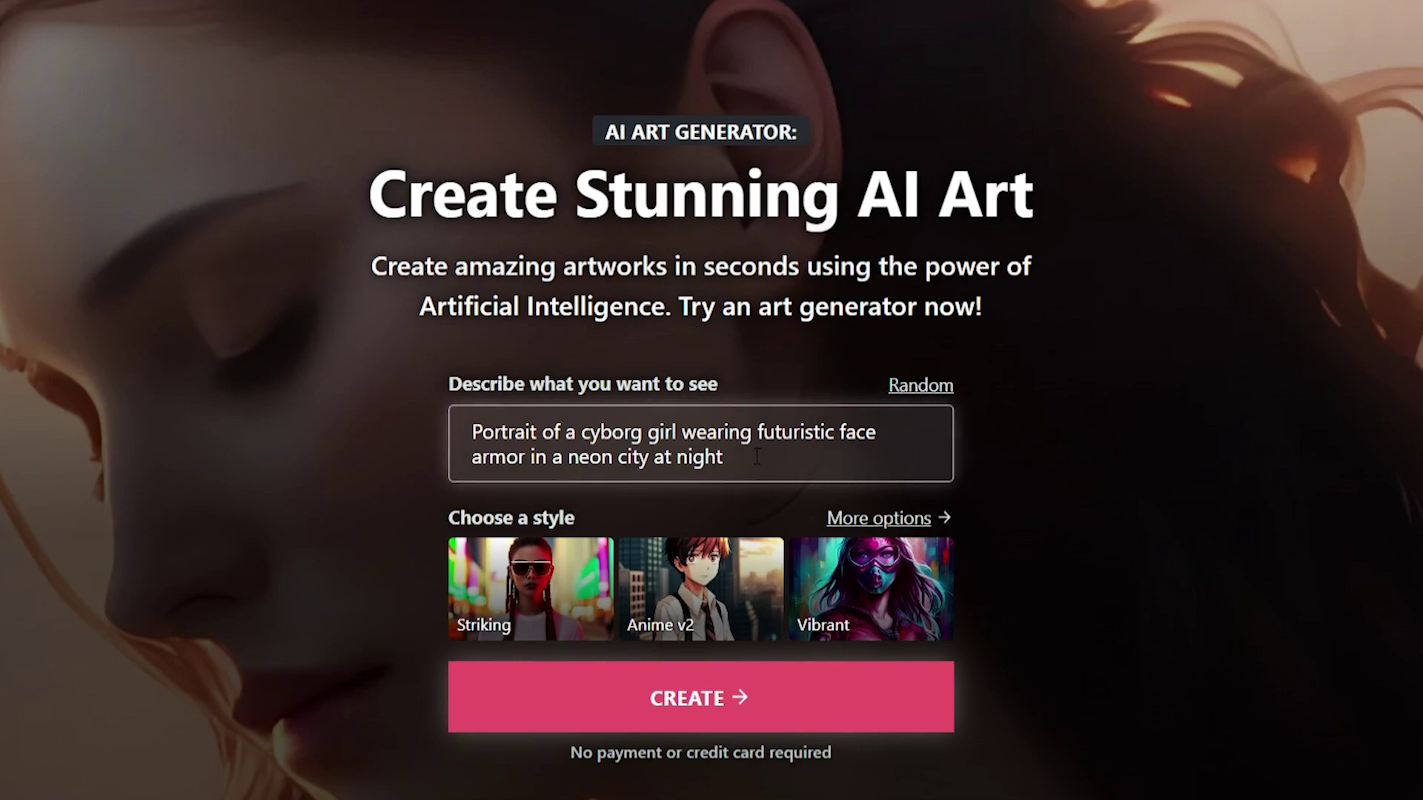
Replace NightCafe's sample prompt with the mouse-with-tea prompt and create it in Anime v2 style.
{"action": "left_click_drag", "start_coordinate": [723, 457], "coordinate": [479, 419]}
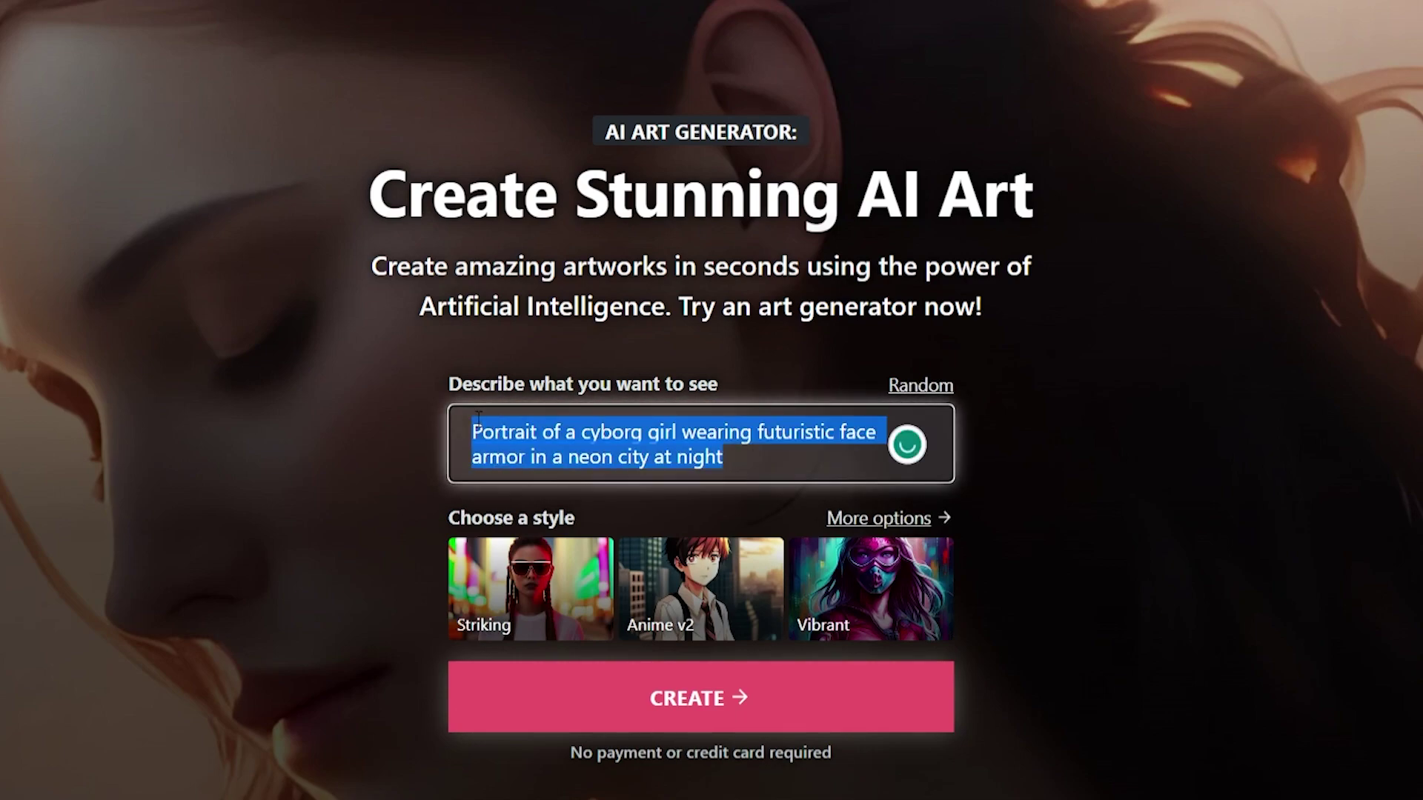
{"action": "key", "text": "BackSpace"}
{"action": "key", "text": "BackSpace"}
{"action": "type", "text": "A cartoon mouse holding a cup of tea"}
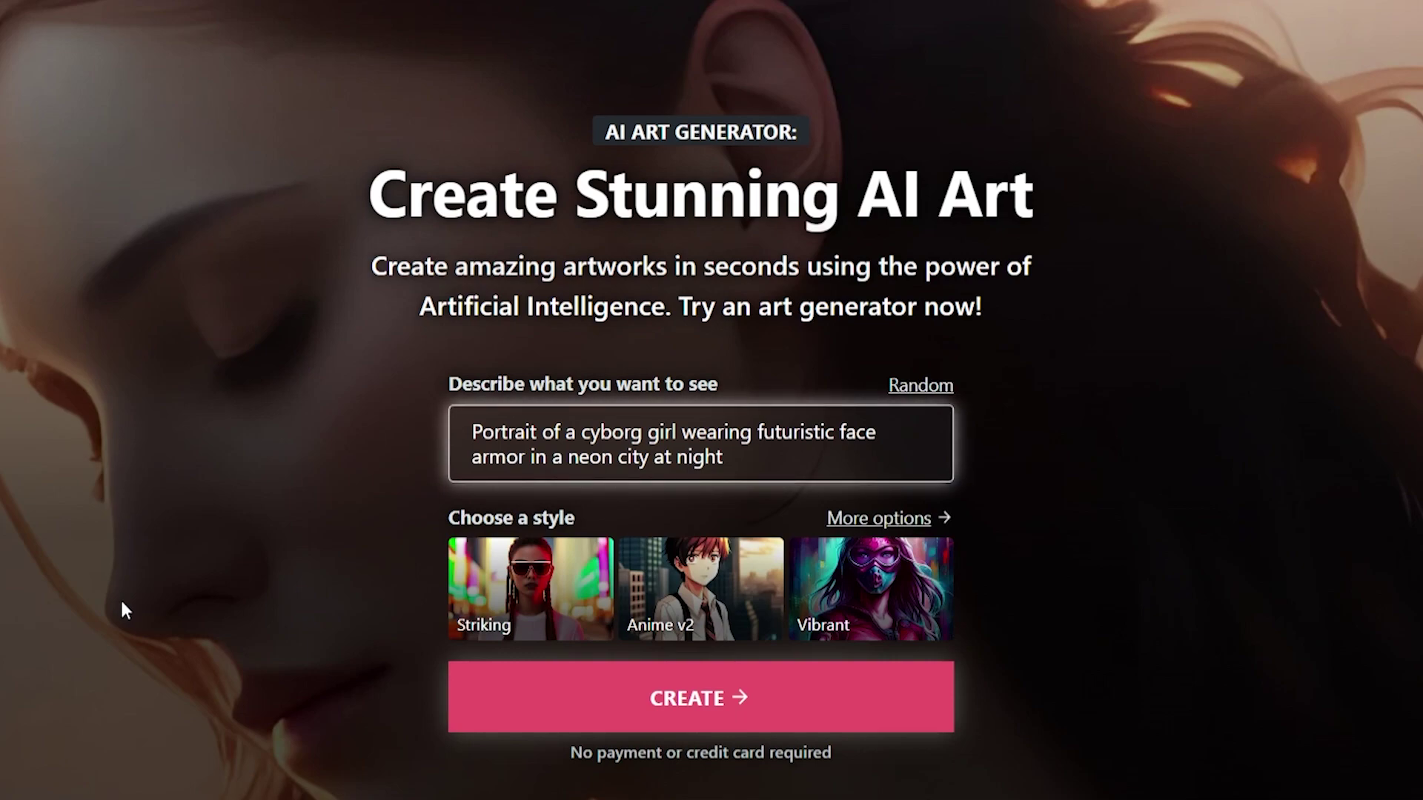
{"action": "left_click", "coordinate": [734, 621]}
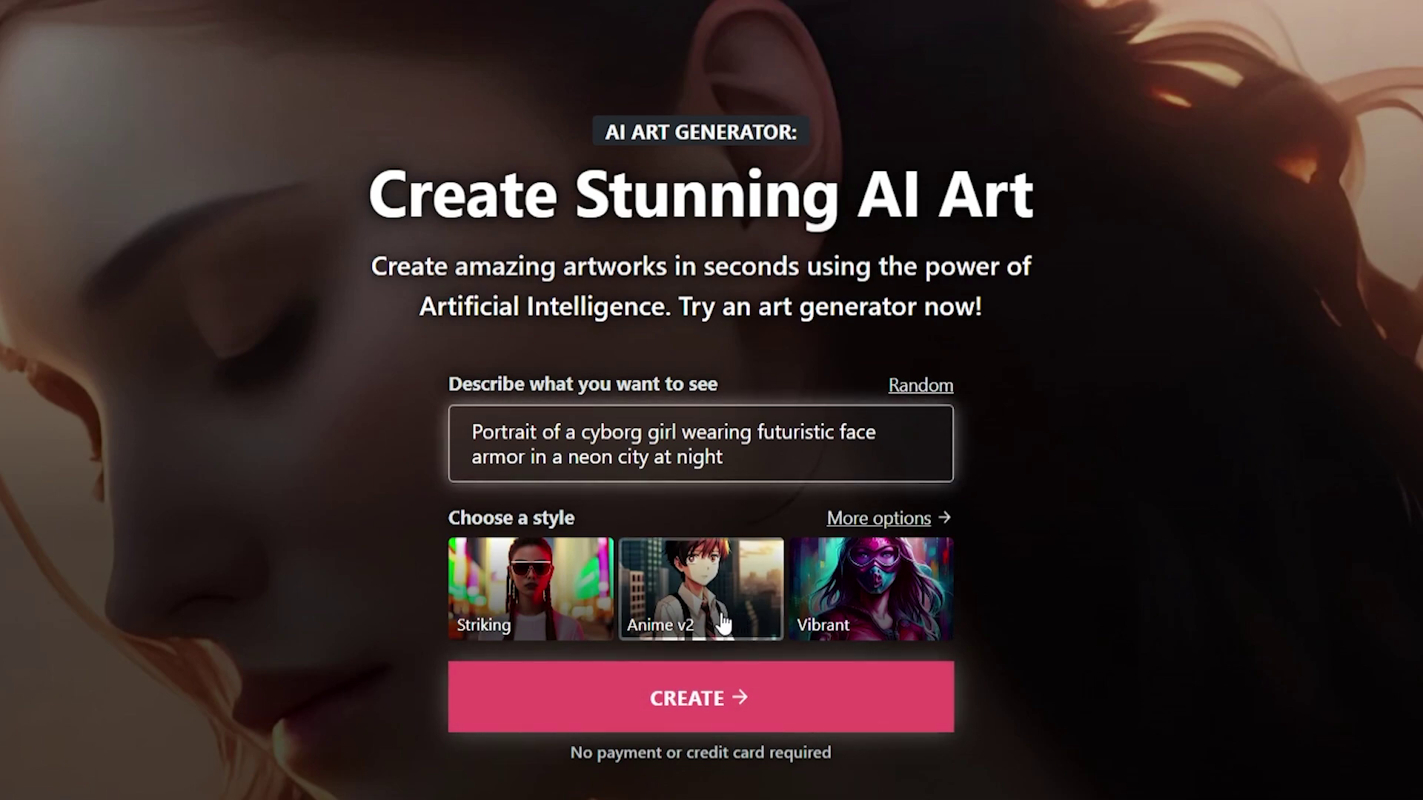
{"action": "left_click", "coordinate": [689, 704]}
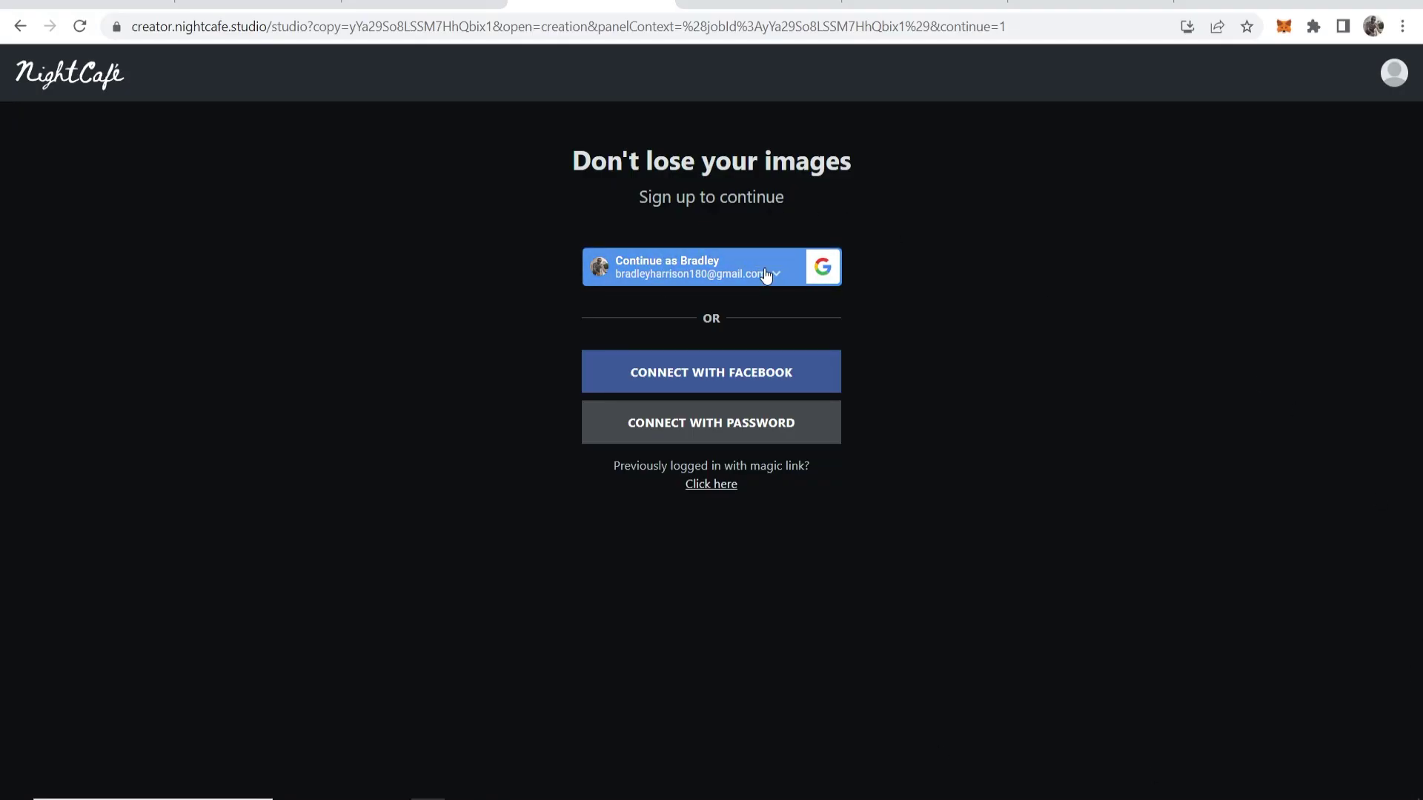
Continue with the Google account to view the teacup mouse creation, comparing it with Hotpot's image.
{"action": "left_click", "coordinate": [712, 278]}
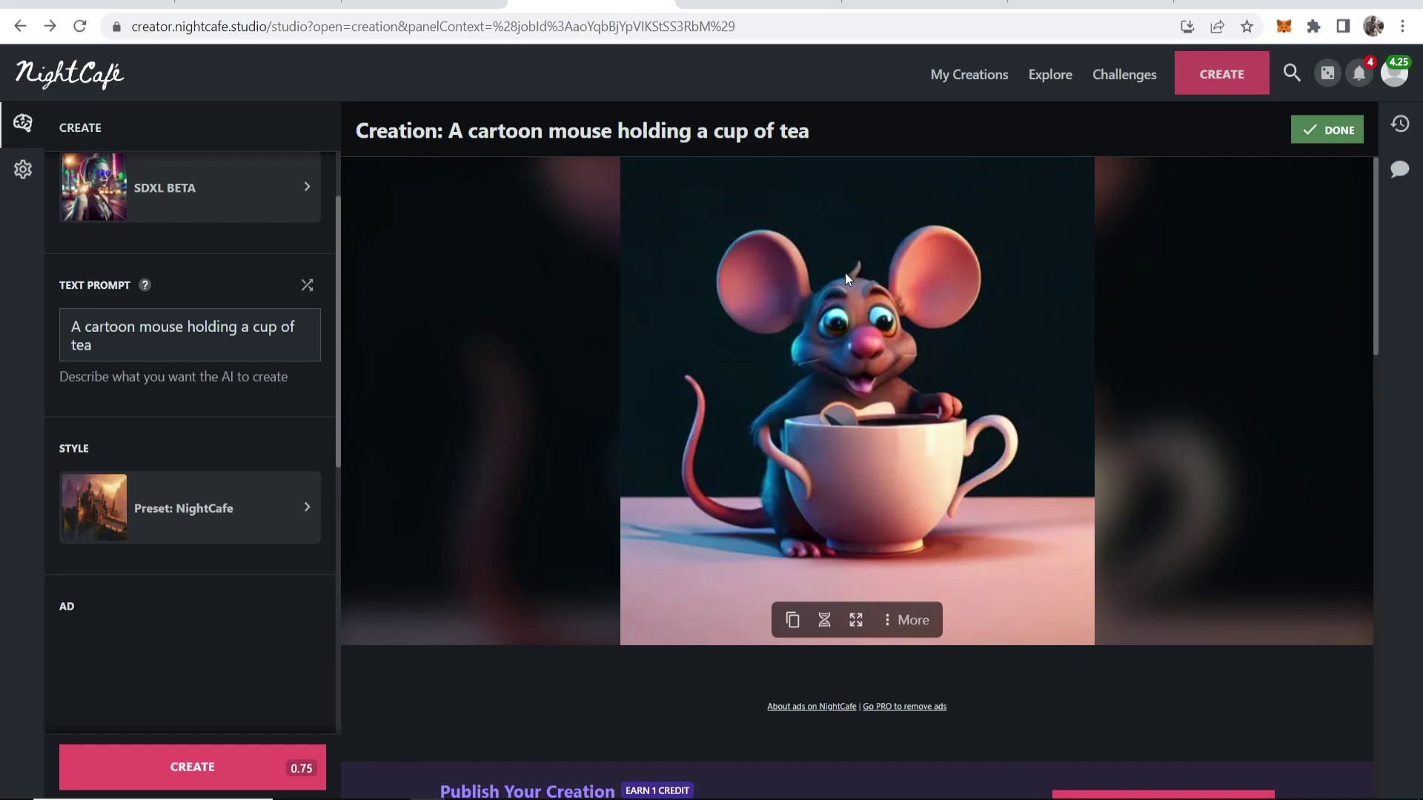
{"action": "key", "text": "ctrl+shift+Tab"}
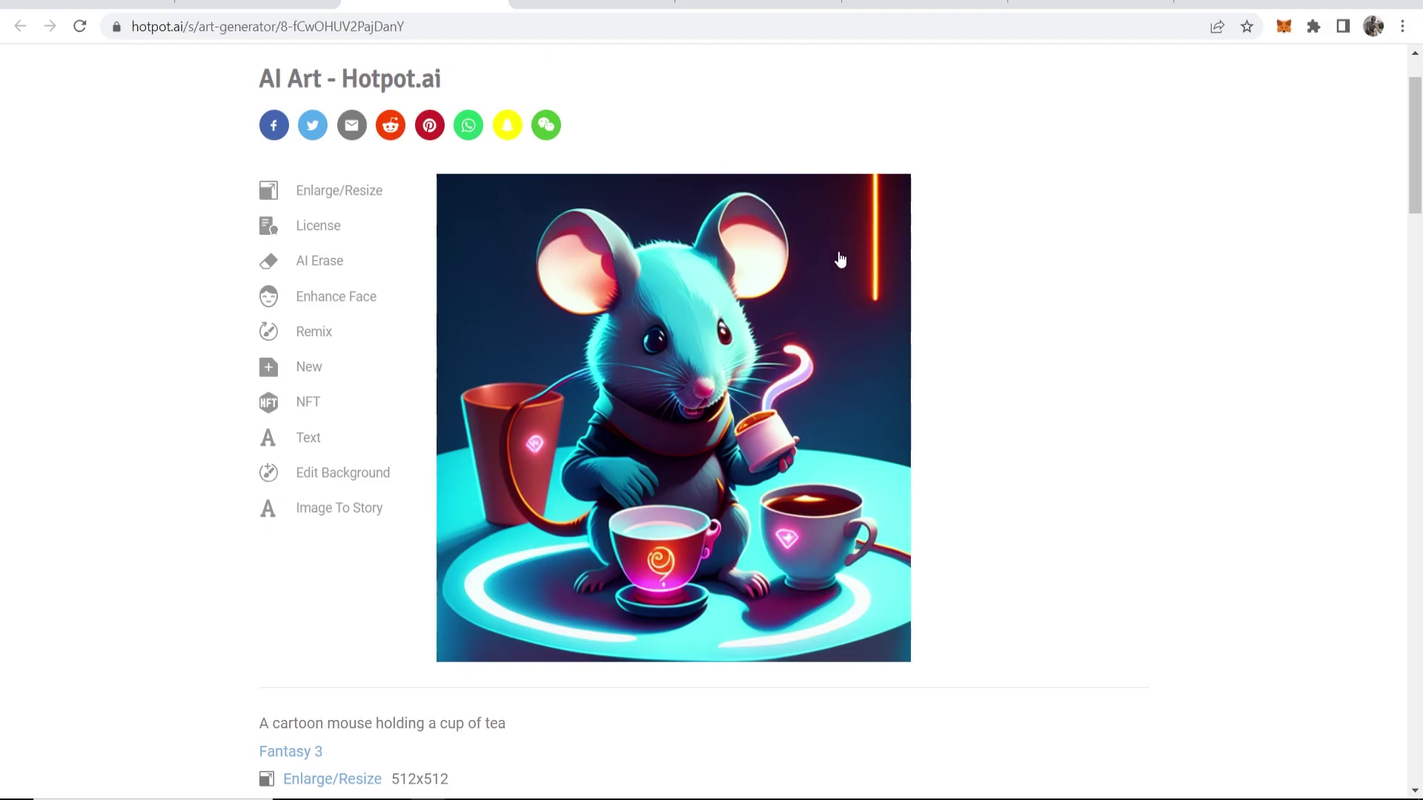
{"action": "key", "text": "ctrl+Tab"}
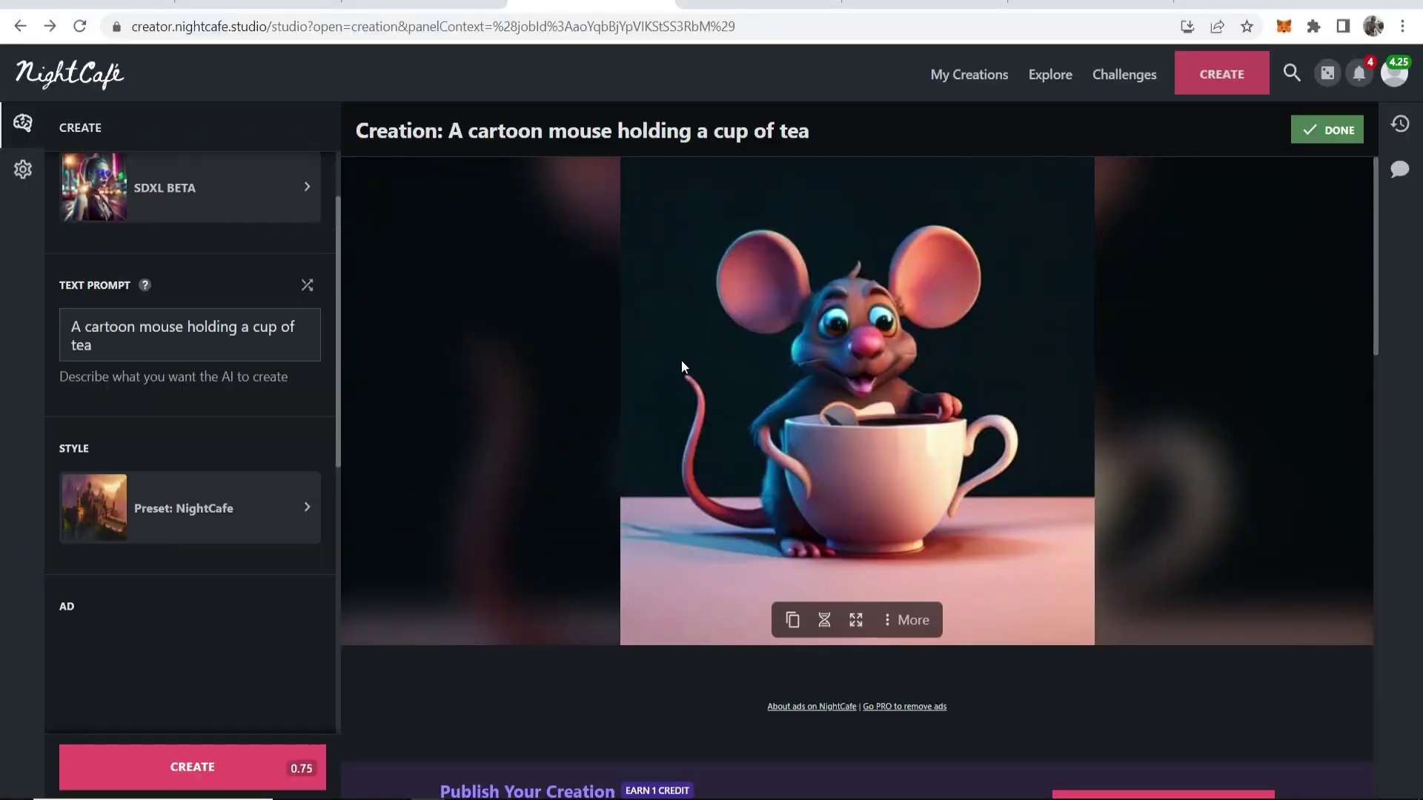
On cutout.pro, dismiss the PromeAI banner and open AI Art Generation from the Product menu.
{"action": "key", "text": "ctrl+Tab"}
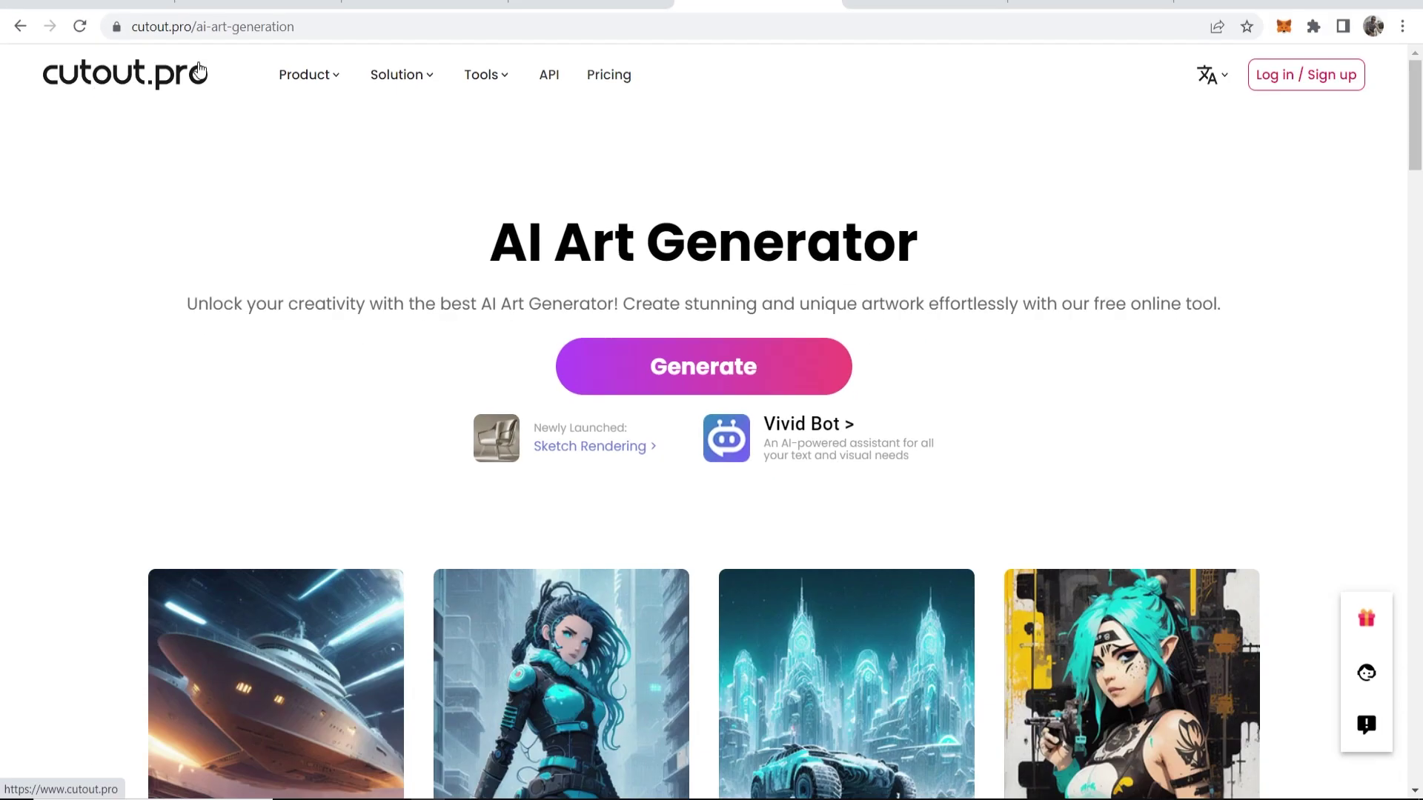
{"action": "left_click", "coordinate": [552, 239]}
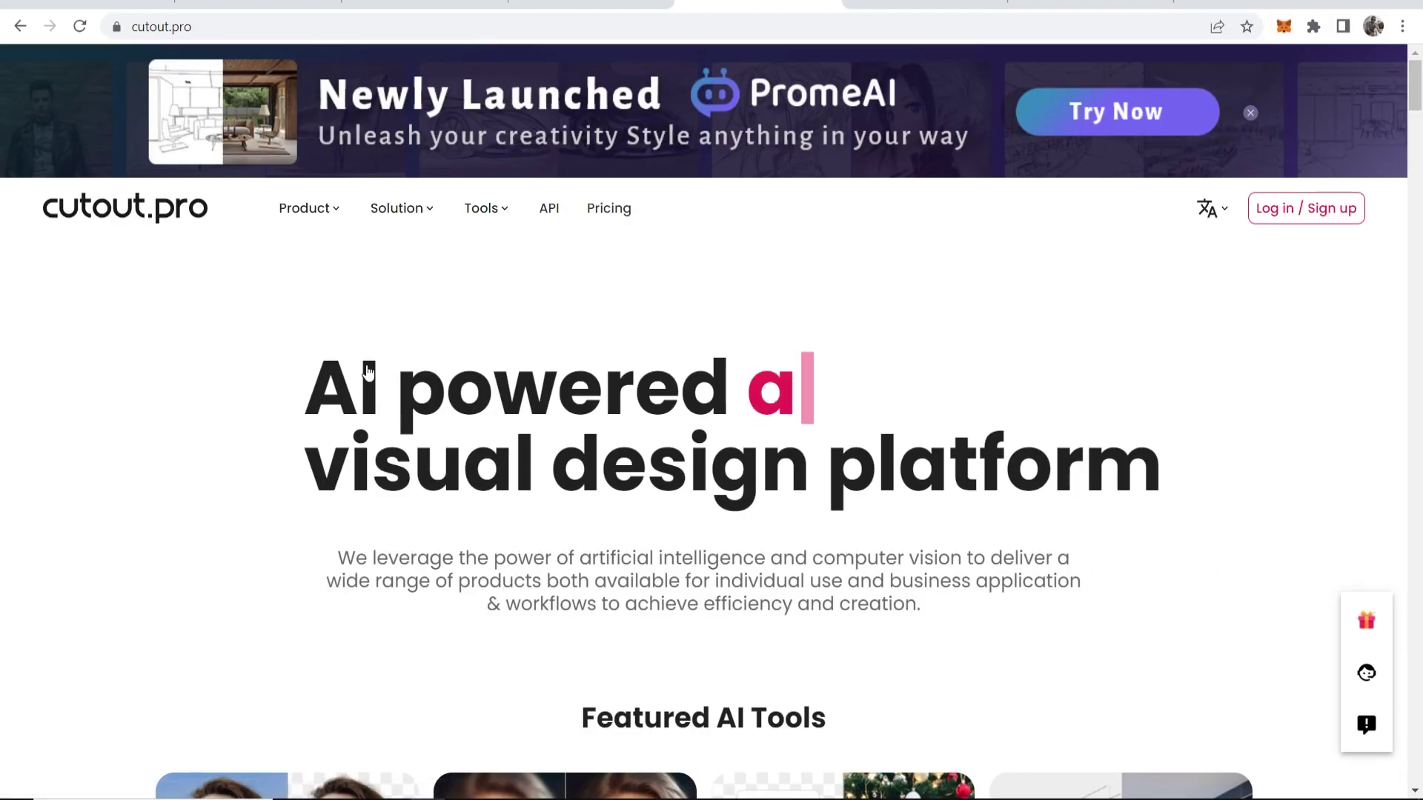
{"action": "left_click", "coordinate": [1247, 116]}
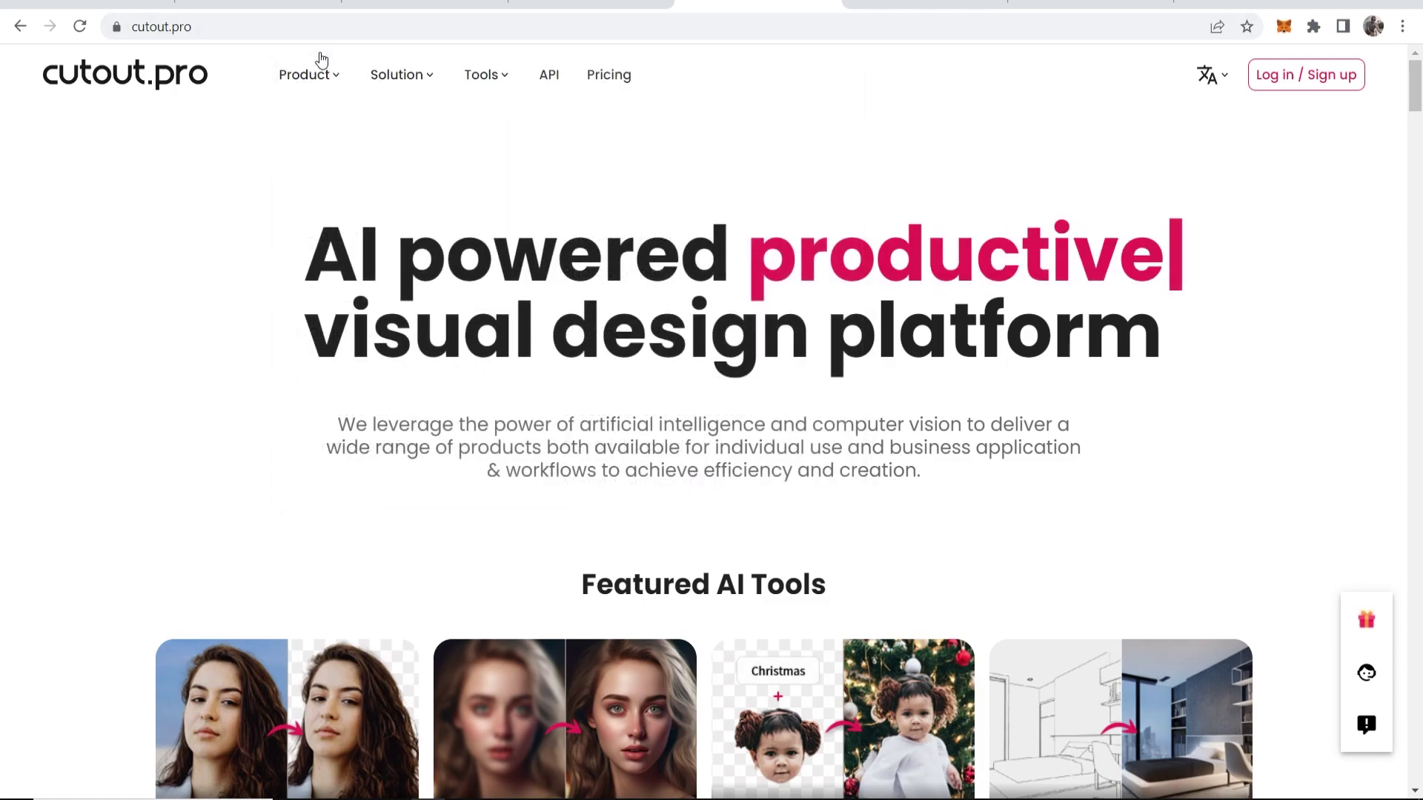
{"action": "mouse_move", "coordinate": [315, 72]}
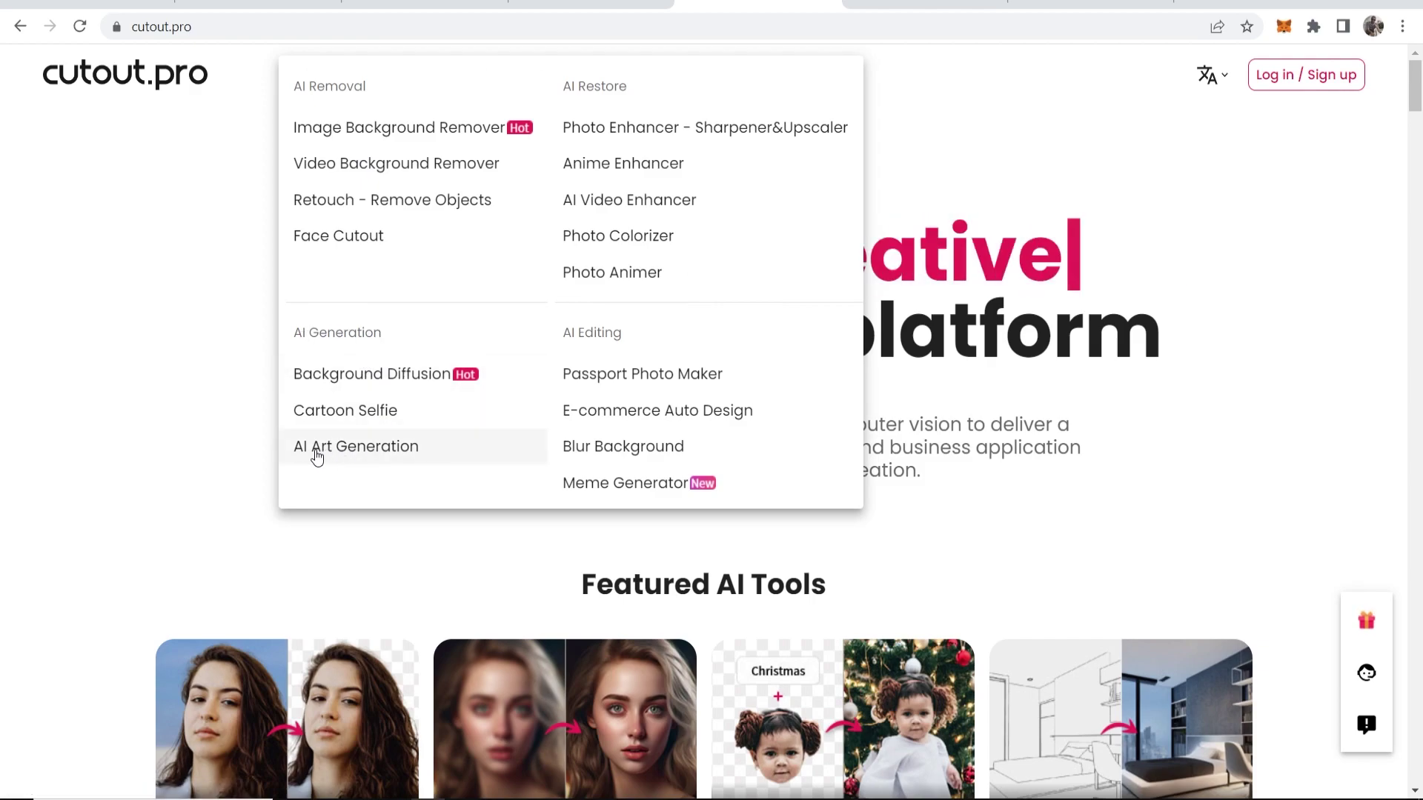
{"action": "left_click", "coordinate": [358, 450]}
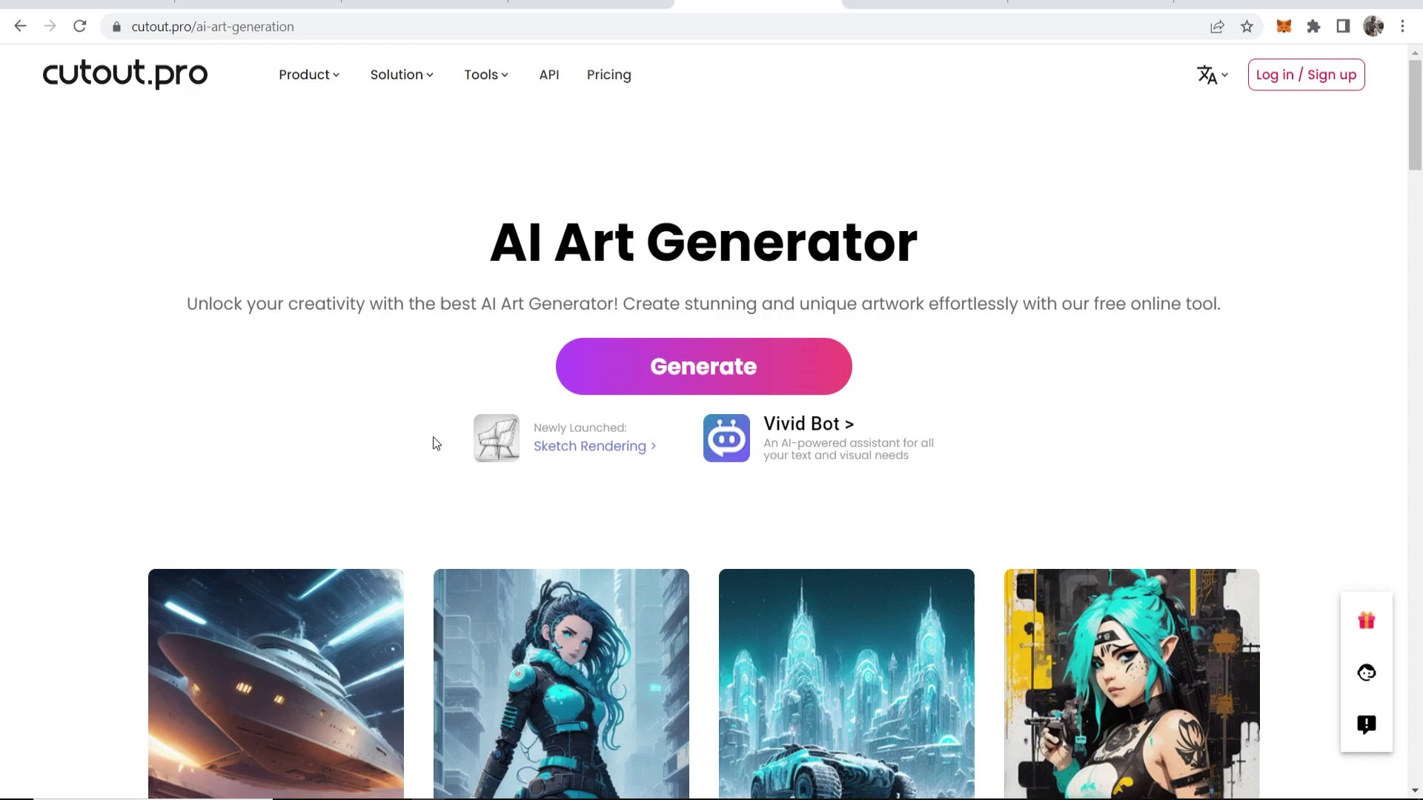
Paste the mouse-with-tea prompt, choose the R&M character style and queue four images.
{"action": "left_click", "coordinate": [659, 366]}
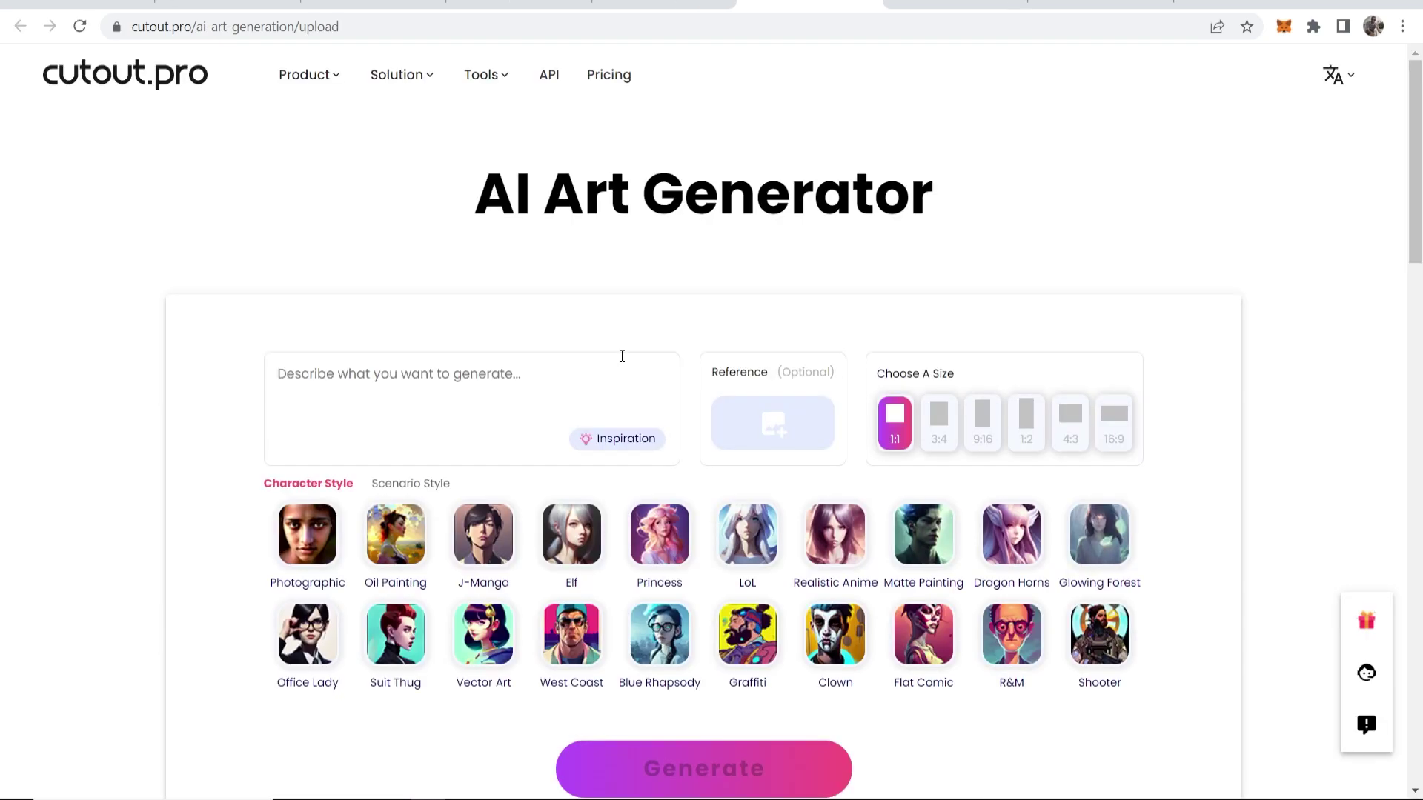
{"action": "type", "text": "A cartoon mouse holding a cup of tea"}
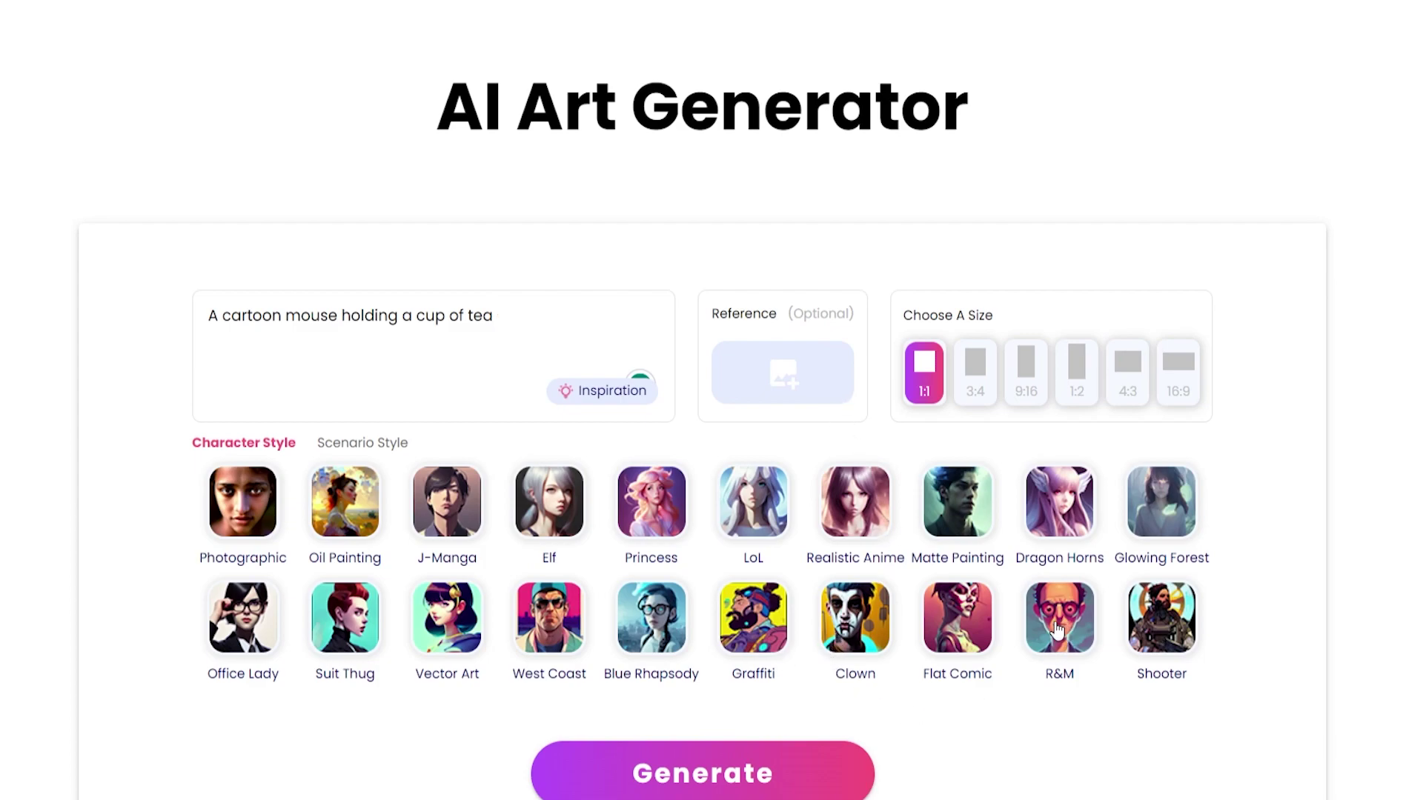
{"action": "left_click", "coordinate": [1082, 616]}
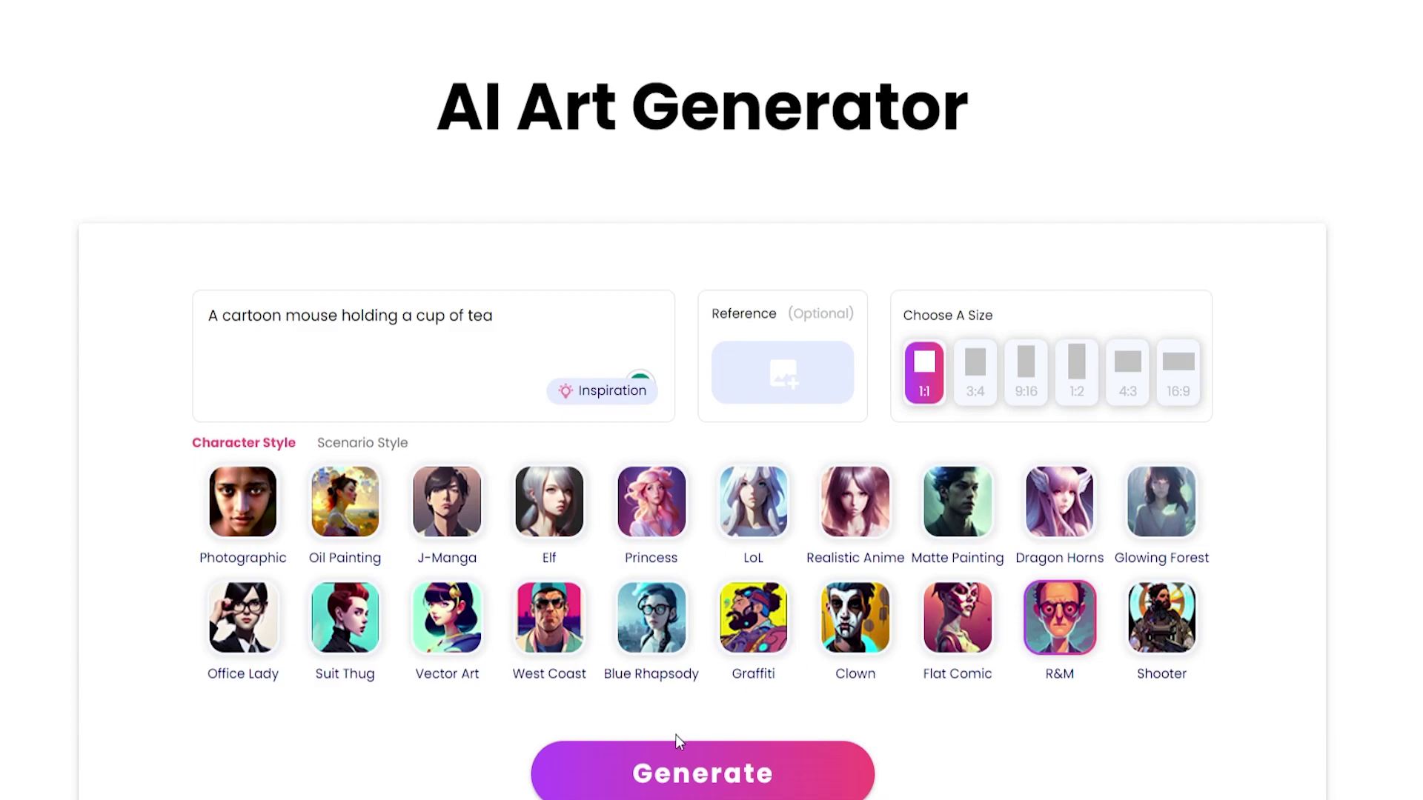
{"action": "left_click", "coordinate": [688, 778]}
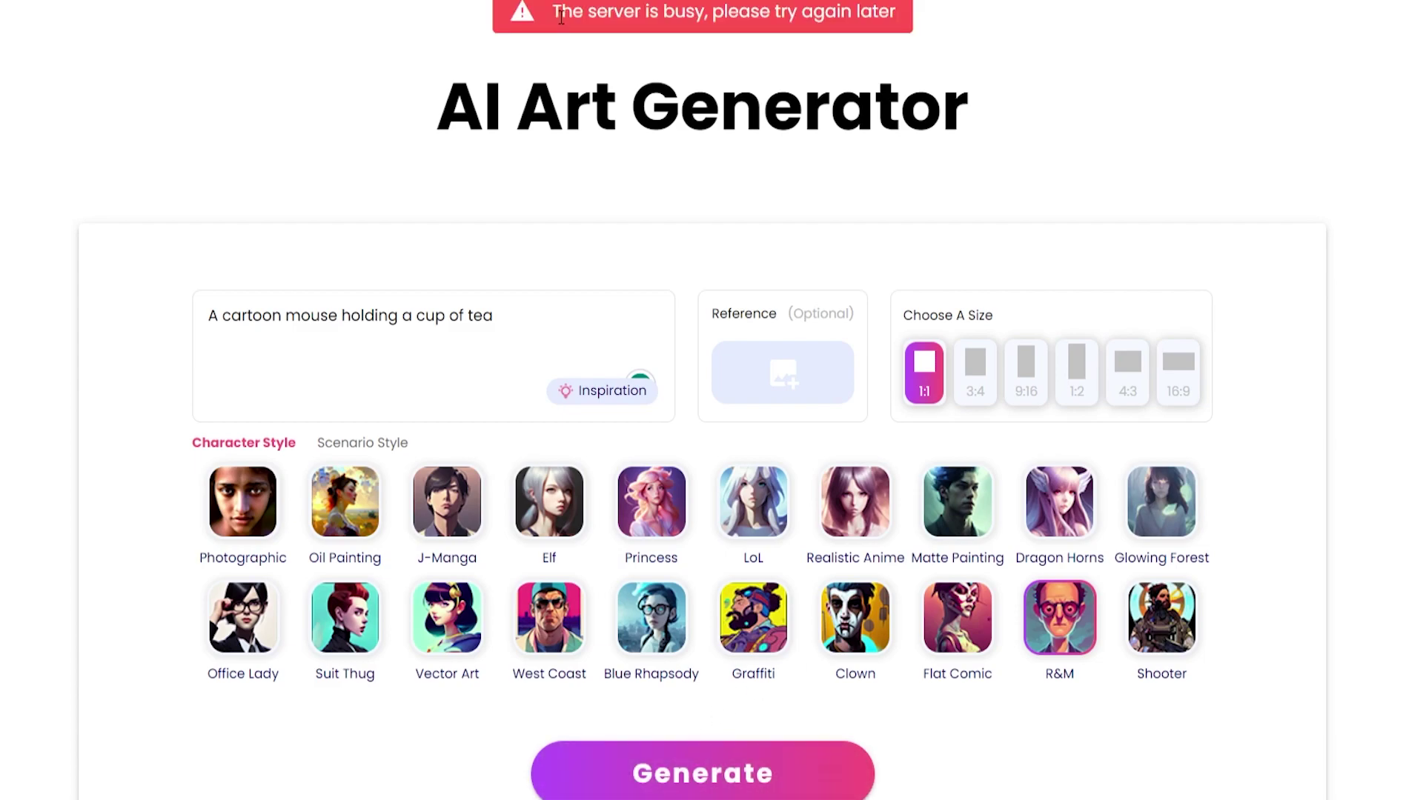
{"action": "left_click_drag", "start_coordinate": [561, 16], "coordinate": [1000, 32]}
{"action": "left_click", "coordinate": [882, 9]}
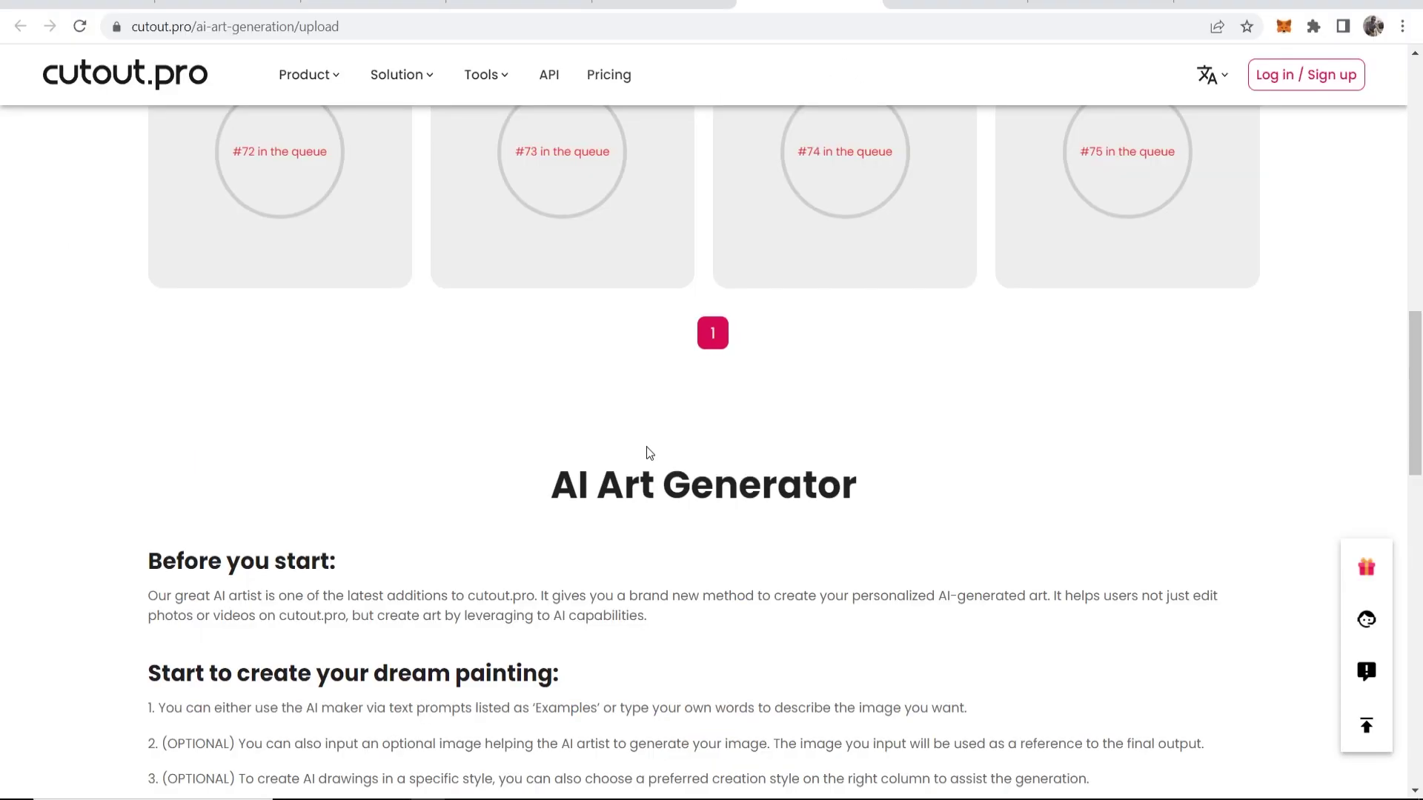
Wait for cutout.pro's four teacup-mouse images and view the first result's download options.
{"action": "scroll", "coordinate": [649, 453], "scroll_direction": "up", "scroll_amount": 1}
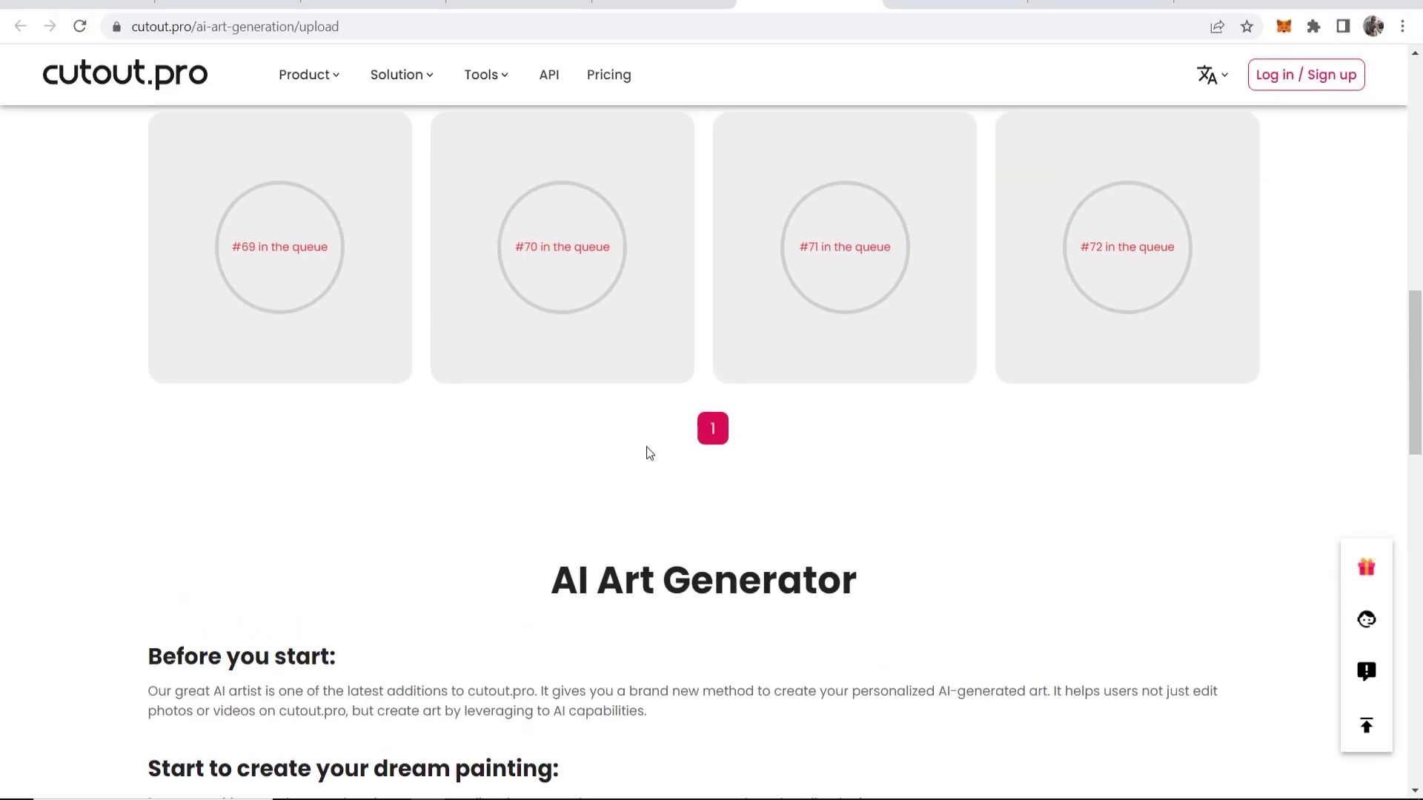
{"action": "scroll", "coordinate": [551, 231], "scroll_direction": "up", "scroll_amount": 1}
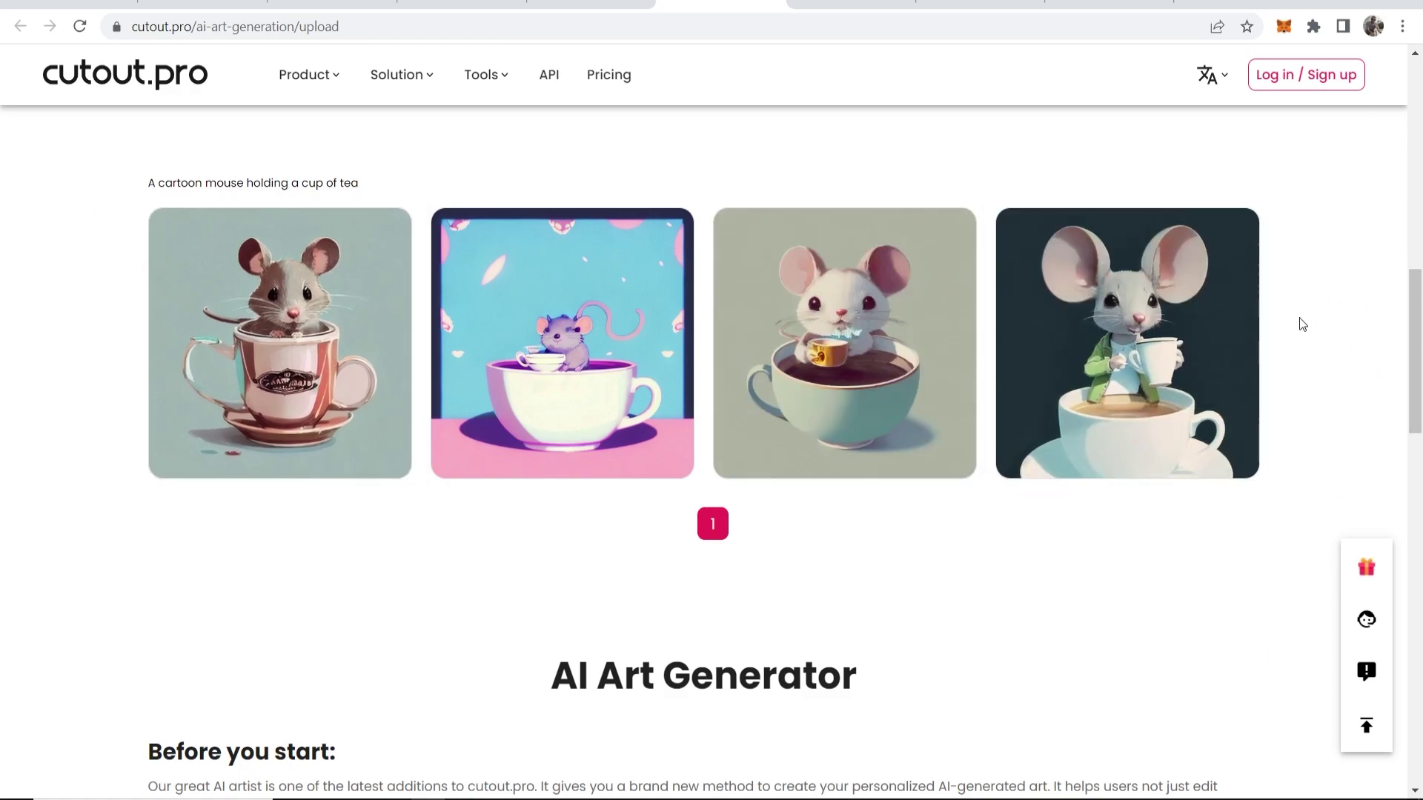
{"action": "mouse_move", "coordinate": [260, 304]}
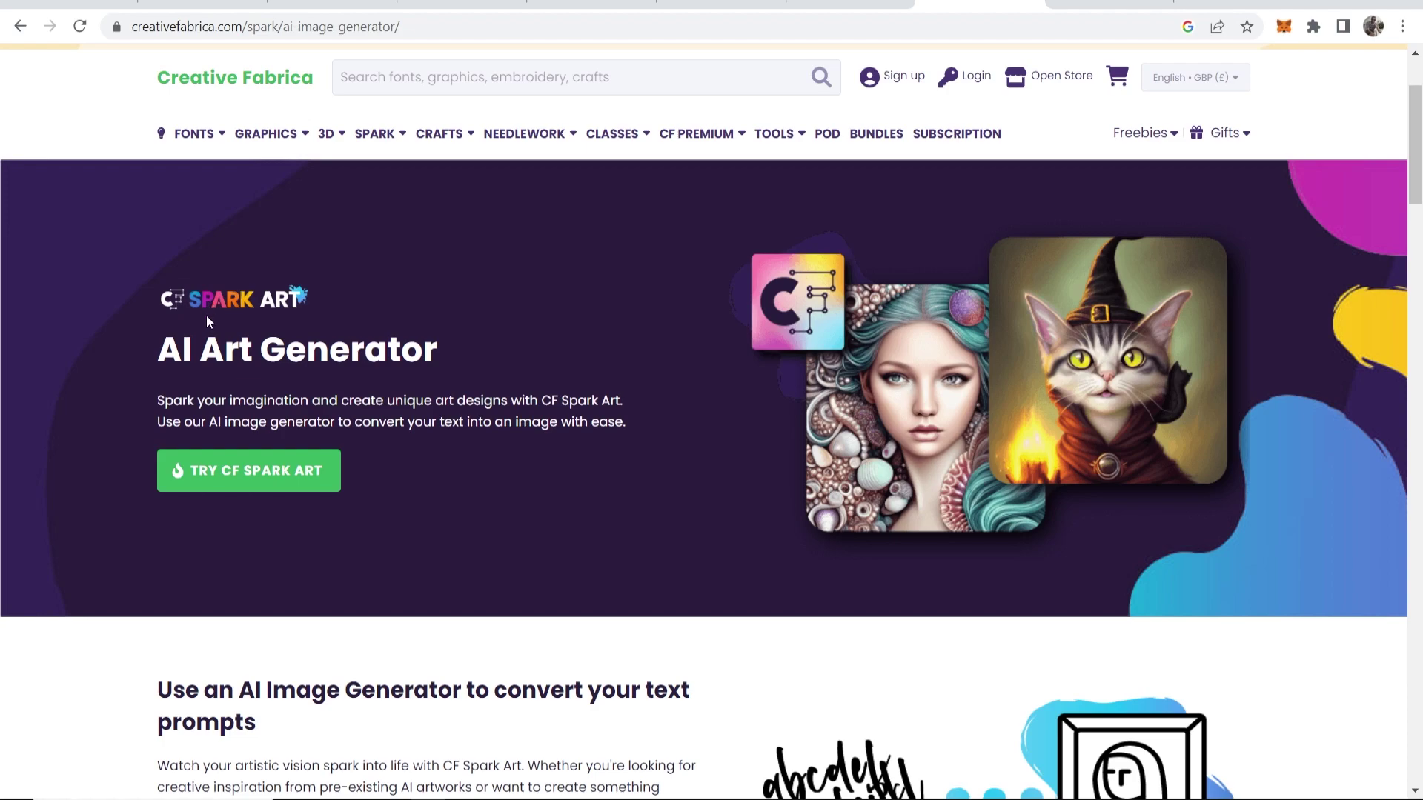
In CF Spark Art, enter 'A cartoon mouse holding a cup of tea' with the Illustration style and ignite.
{"action": "left_click", "coordinate": [247, 478]}
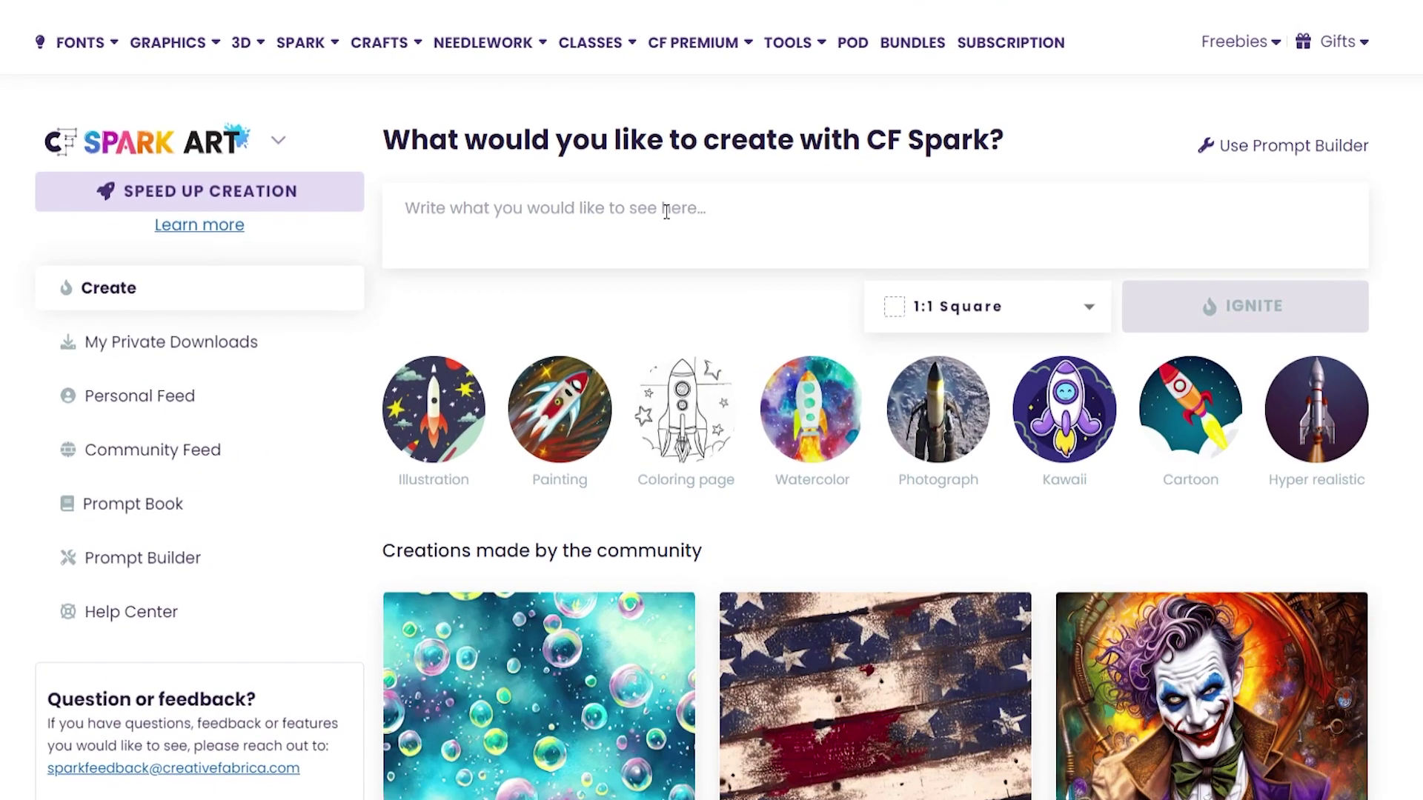
{"action": "left_click", "coordinate": [671, 267]}
{"action": "type", "text": "A cartoon mouse holding a cup of tea"}
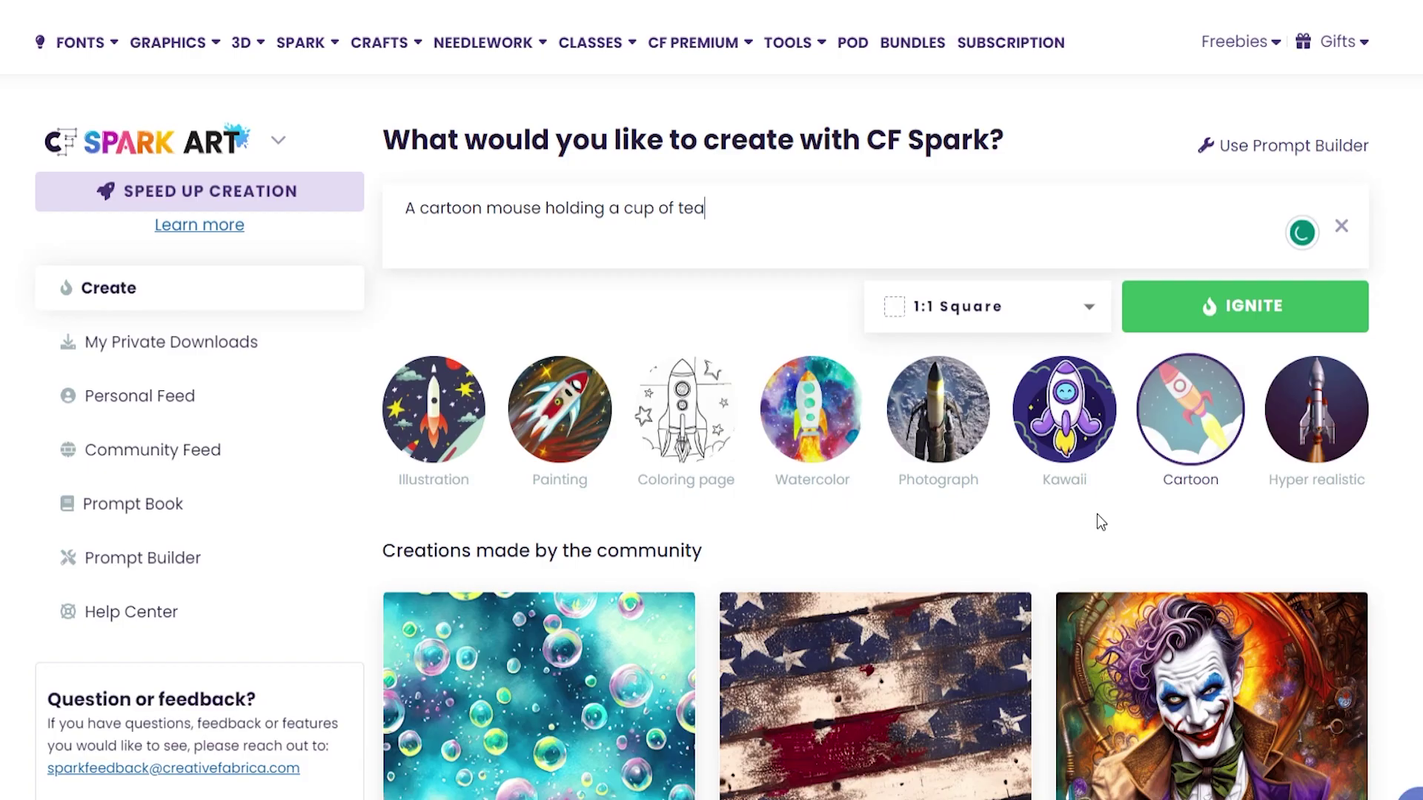
{"action": "scroll", "coordinate": [695, 587], "scroll_direction": "up", "scroll_amount": 3}
{"action": "left_click", "coordinate": [434, 612]}
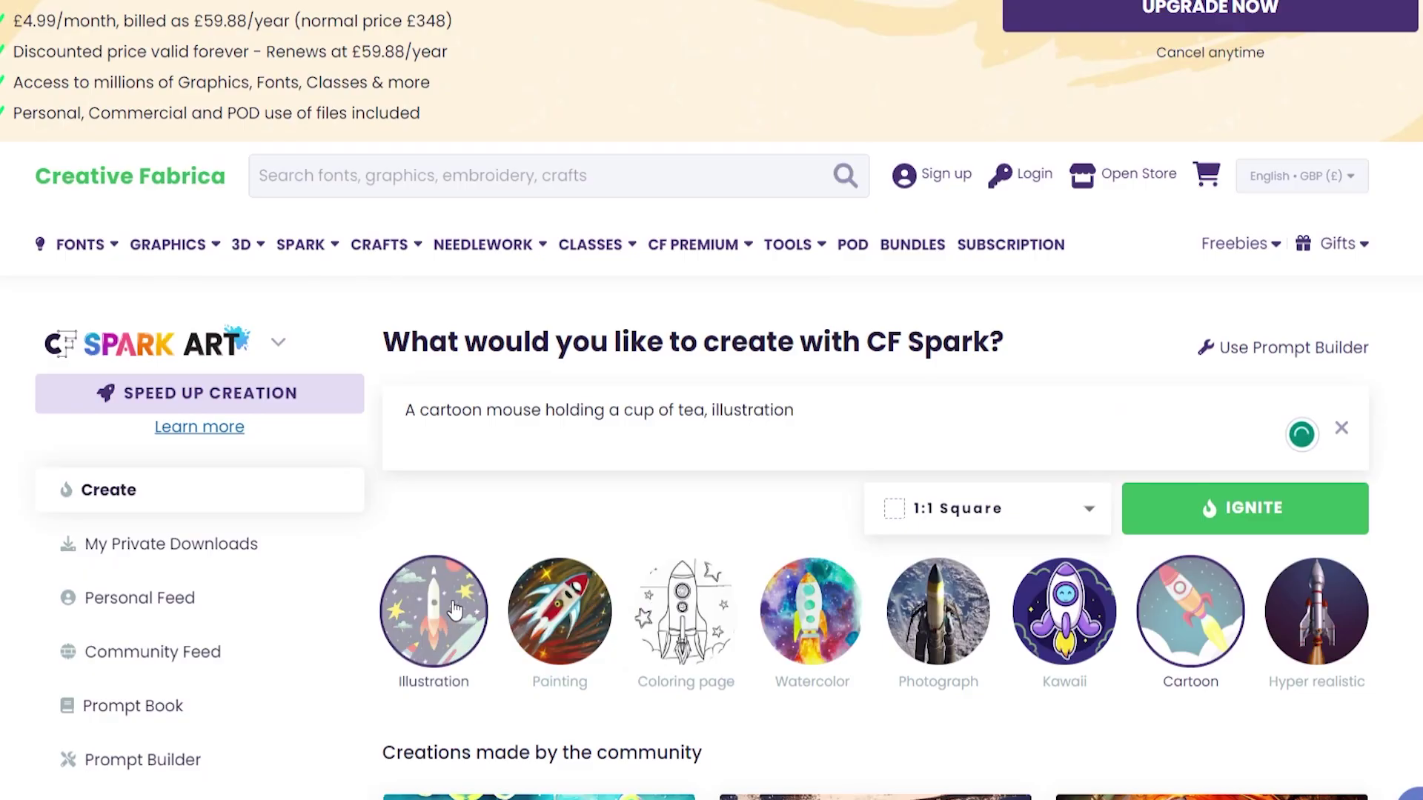
{"action": "scroll", "coordinate": [448, 602], "scroll_direction": "down", "scroll_amount": 5}
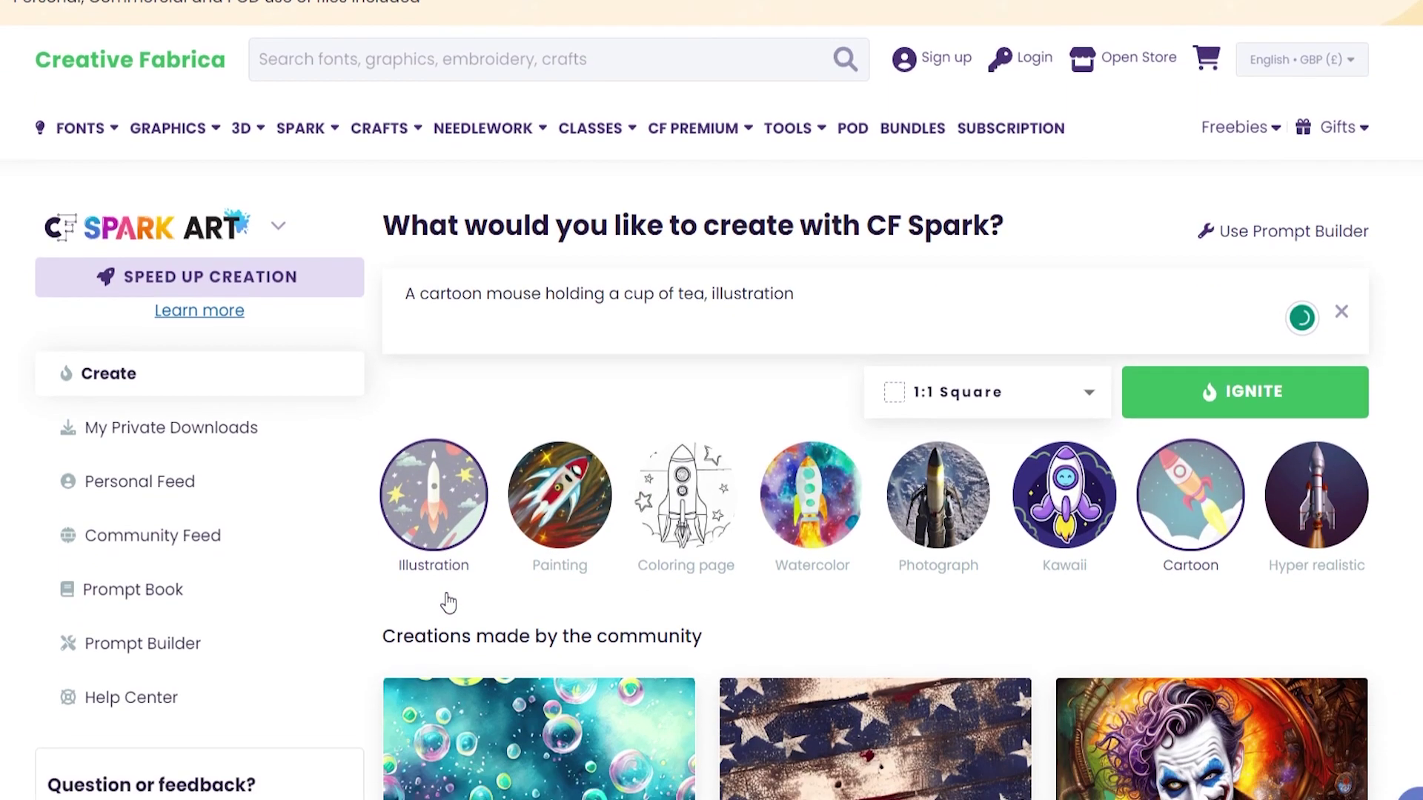
{"action": "left_click", "coordinate": [1266, 170]}
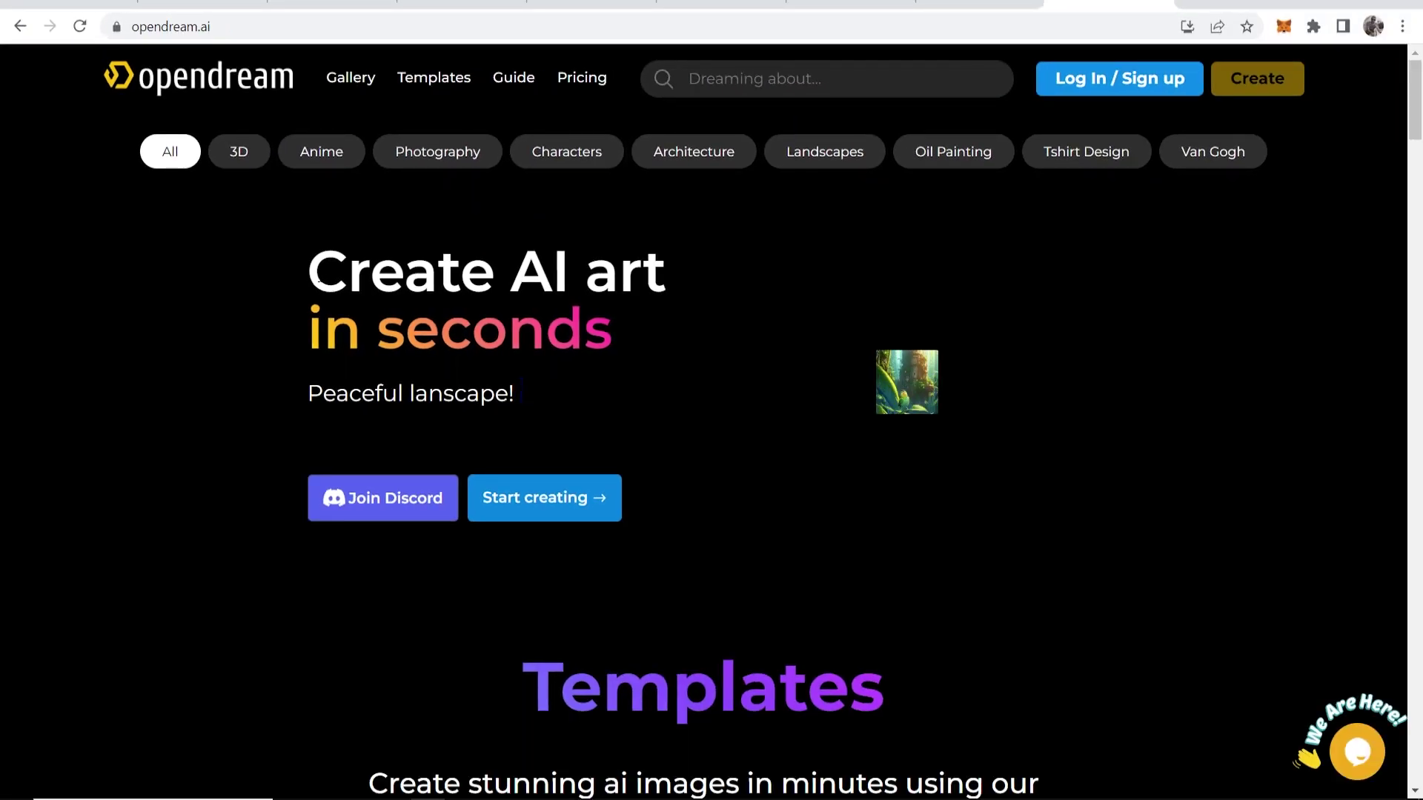
Sign in to OpenDream's creator with Google and paste the mouse-with-tea prompt.
{"action": "left_click_drag", "start_coordinate": [309, 276], "coordinate": [694, 317]}
{"action": "left_click", "coordinate": [578, 577]}
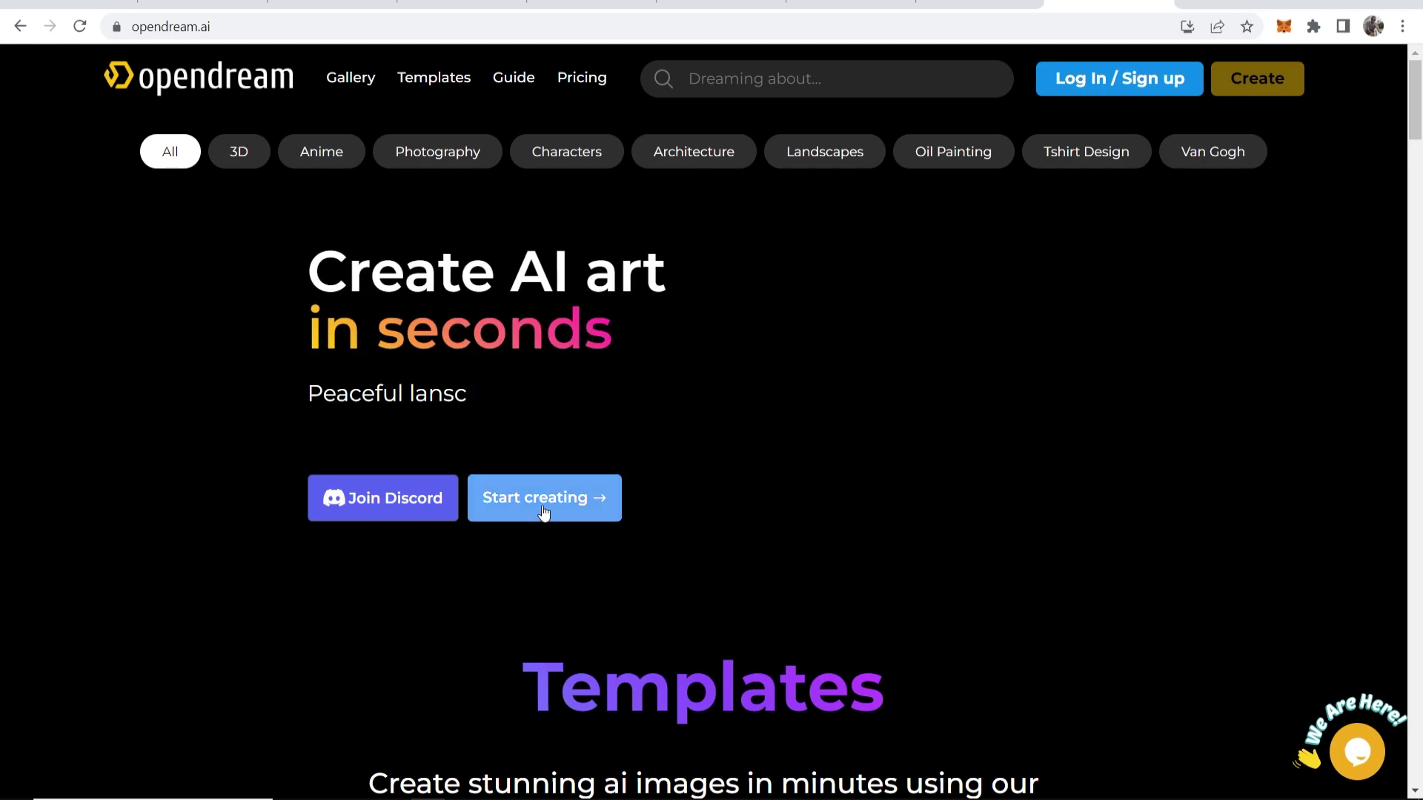
{"action": "left_click", "coordinate": [552, 510]}
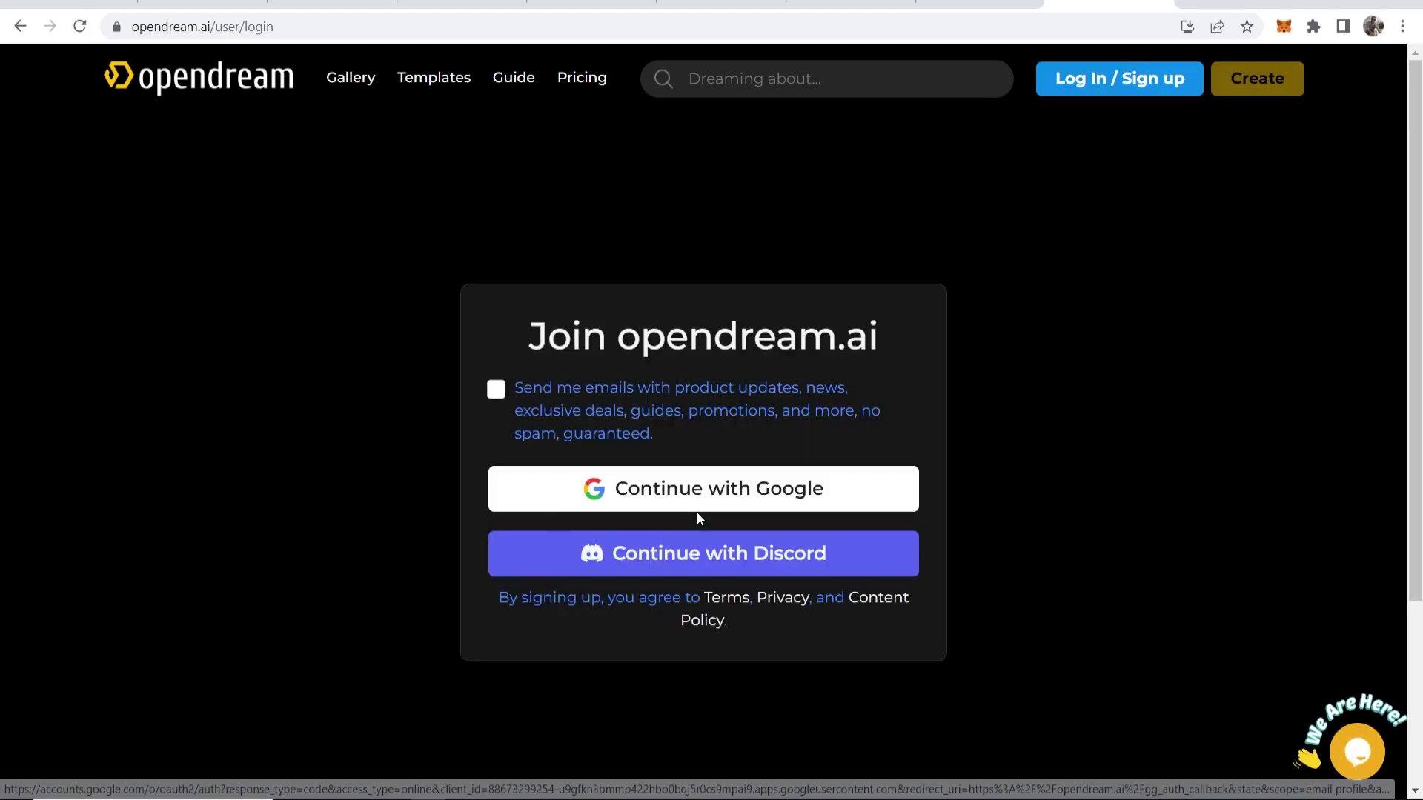
{"action": "left_click", "coordinate": [654, 497]}
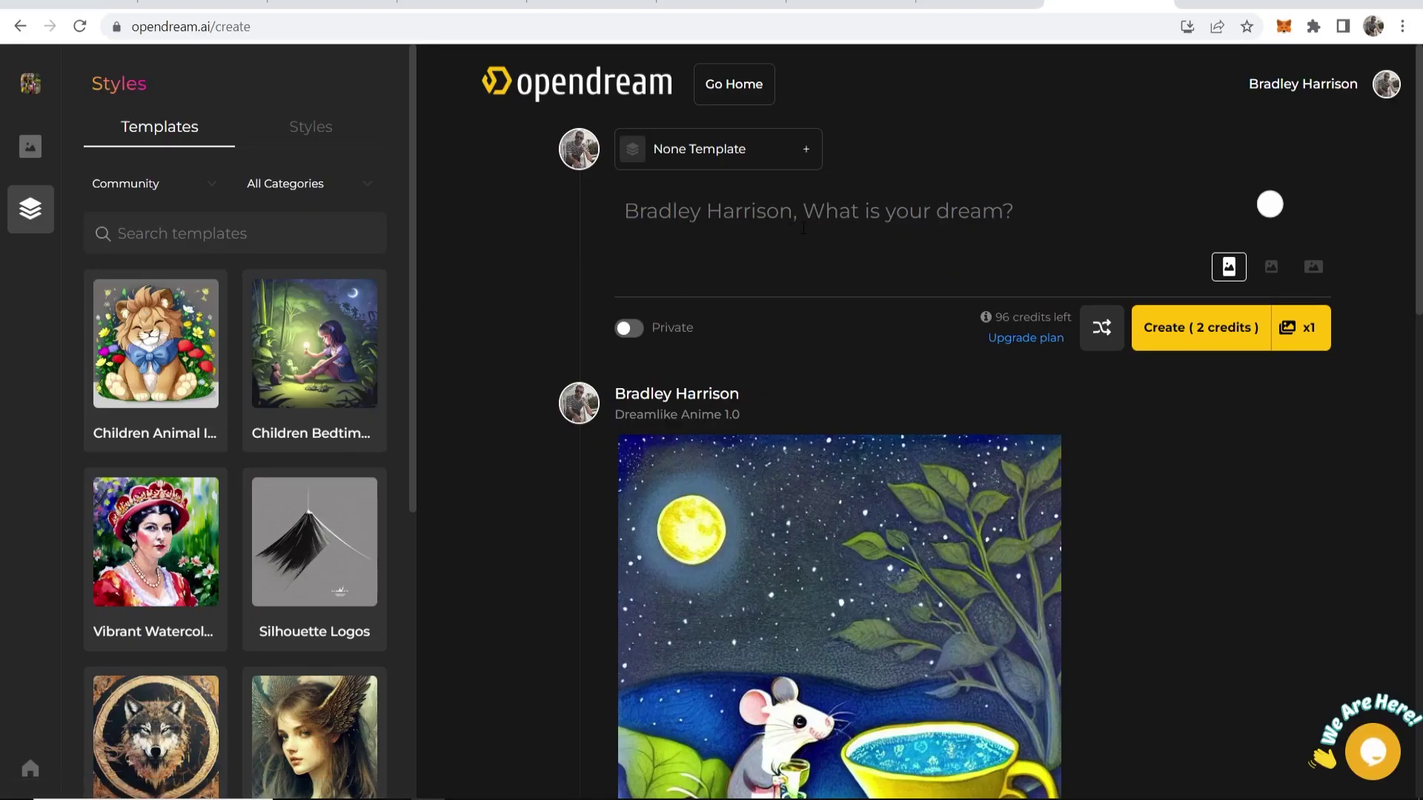
{"action": "type", "text": "A cartoon mouse holding a cup of tea"}
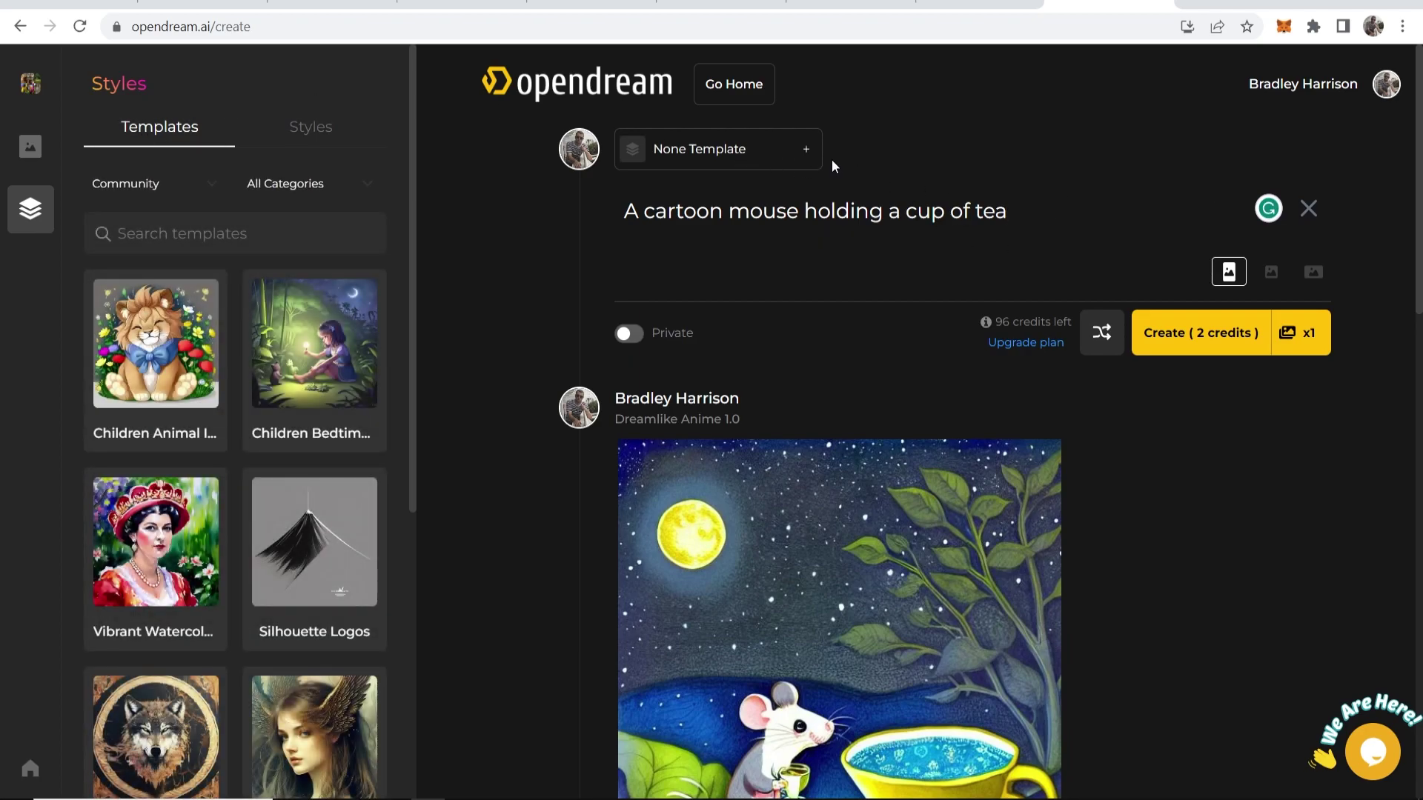
Apply the Children Animal Illustration template to the prompt.
{"action": "left_click", "coordinate": [805, 150]}
{"action": "scroll", "coordinate": [750, 385], "scroll_direction": "down", "scroll_amount": 3}
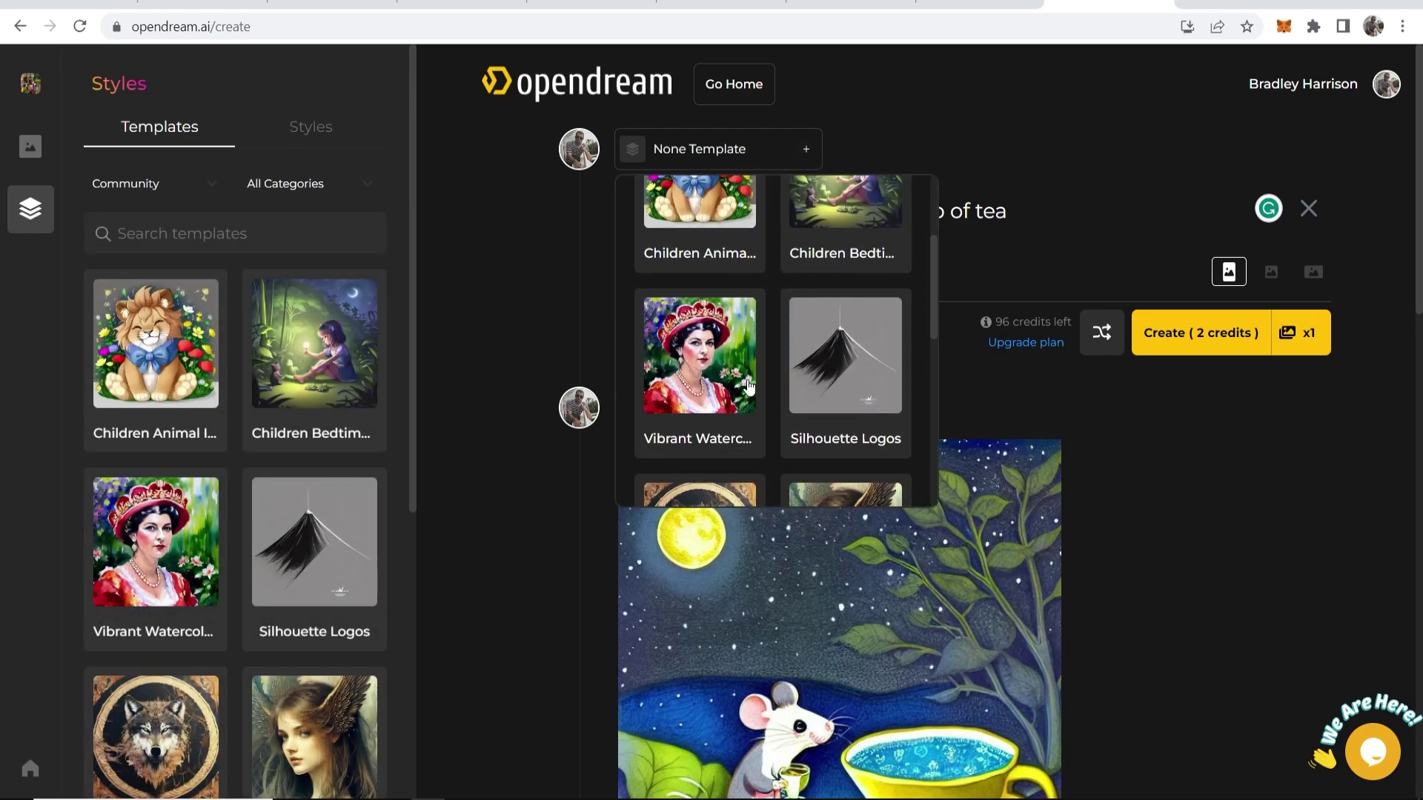
{"action": "scroll", "coordinate": [750, 386], "scroll_direction": "down", "scroll_amount": 6}
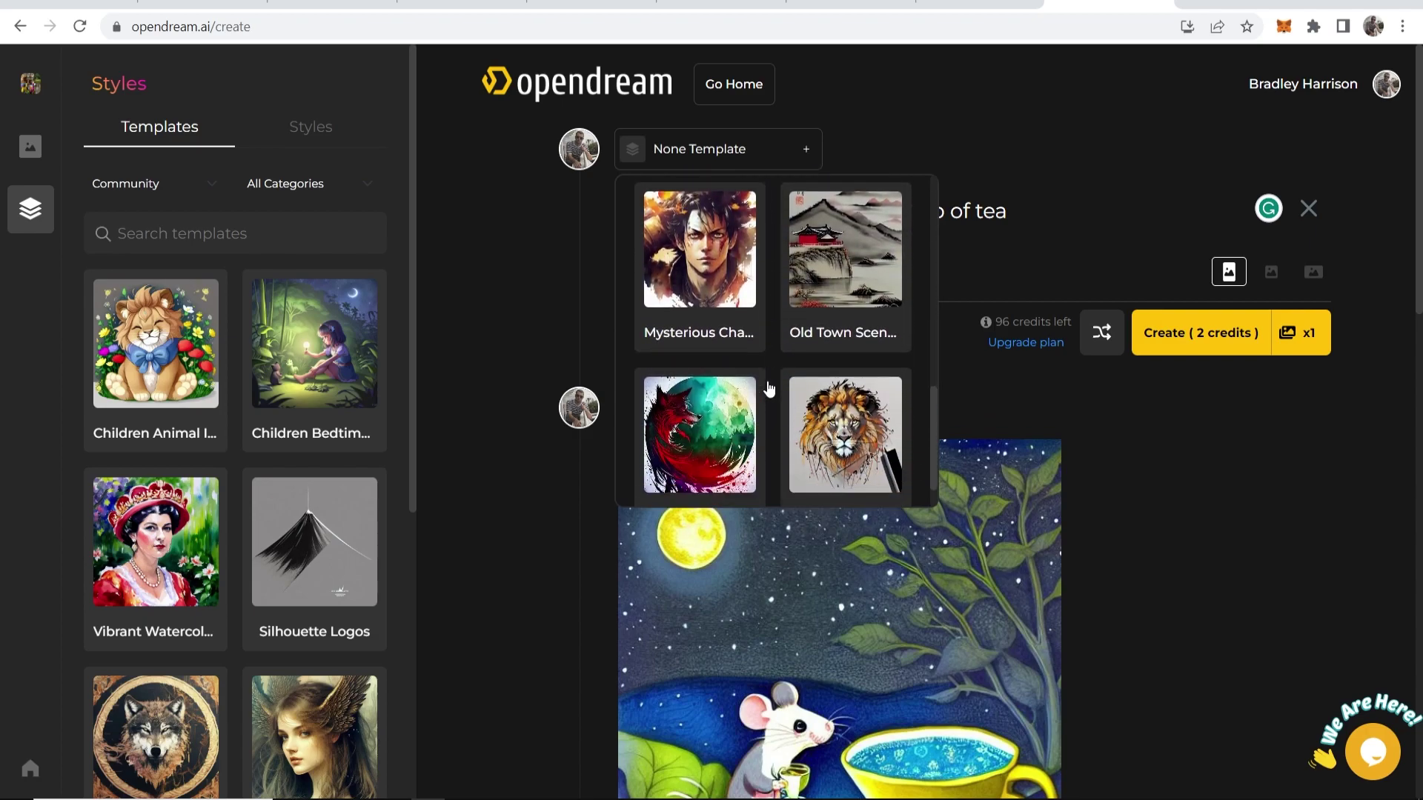
{"action": "scroll", "coordinate": [769, 388], "scroll_direction": "down", "scroll_amount": 1}
{"action": "scroll", "coordinate": [775, 414], "scroll_direction": "up", "scroll_amount": 10}
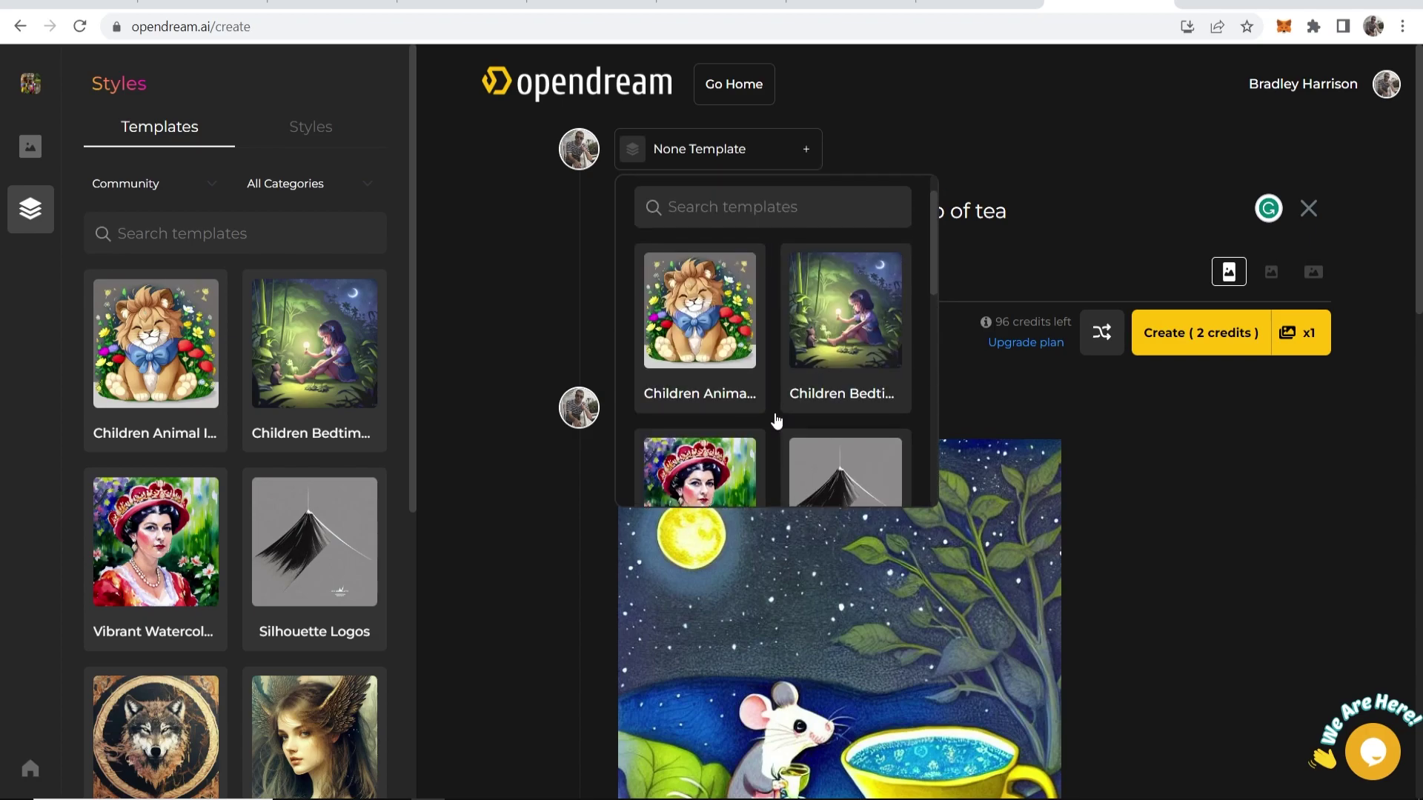
{"action": "left_click", "coordinate": [713, 350]}
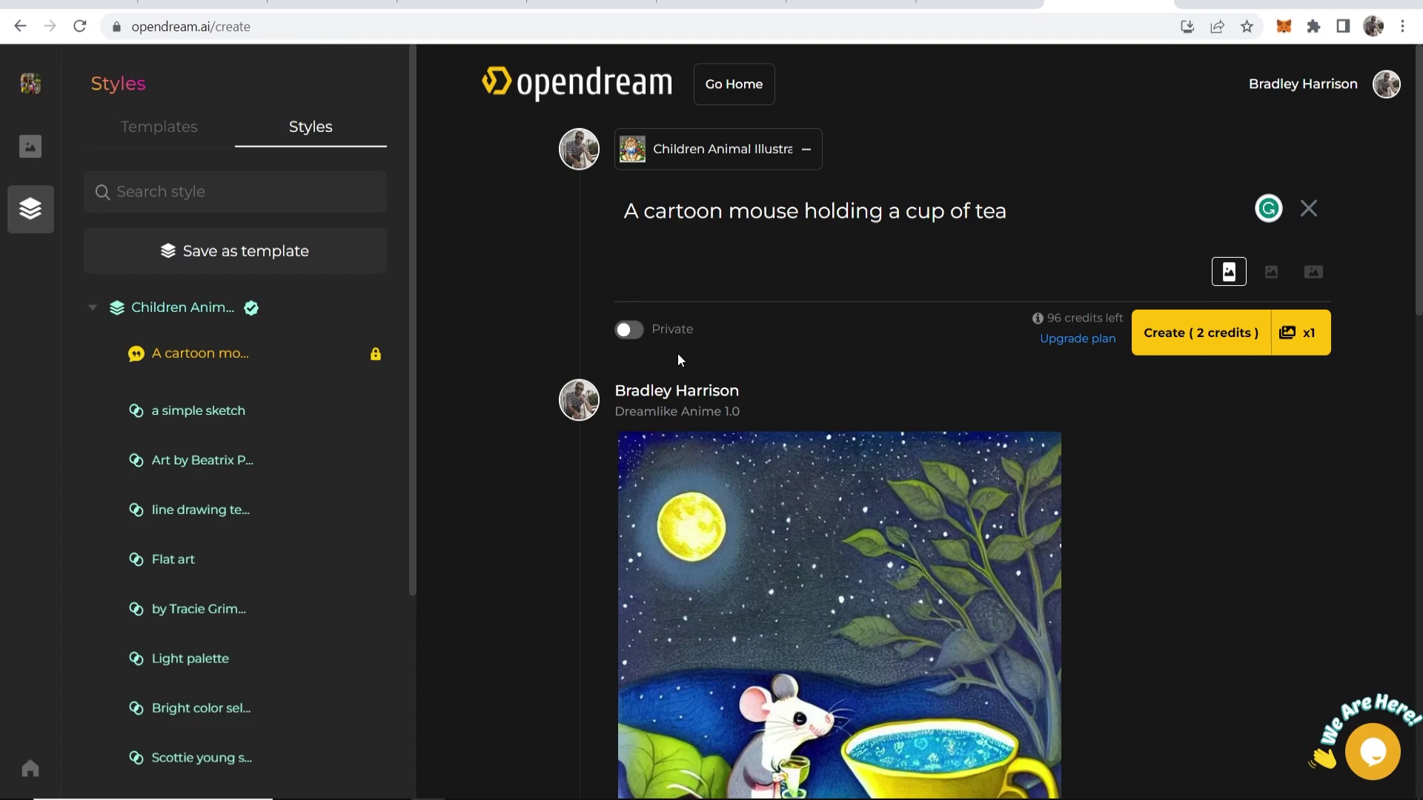
Generate the mouse-with-tea image in OpenDream for 2 credits and scroll down to view it.
{"action": "left_click", "coordinate": [1201, 333]}
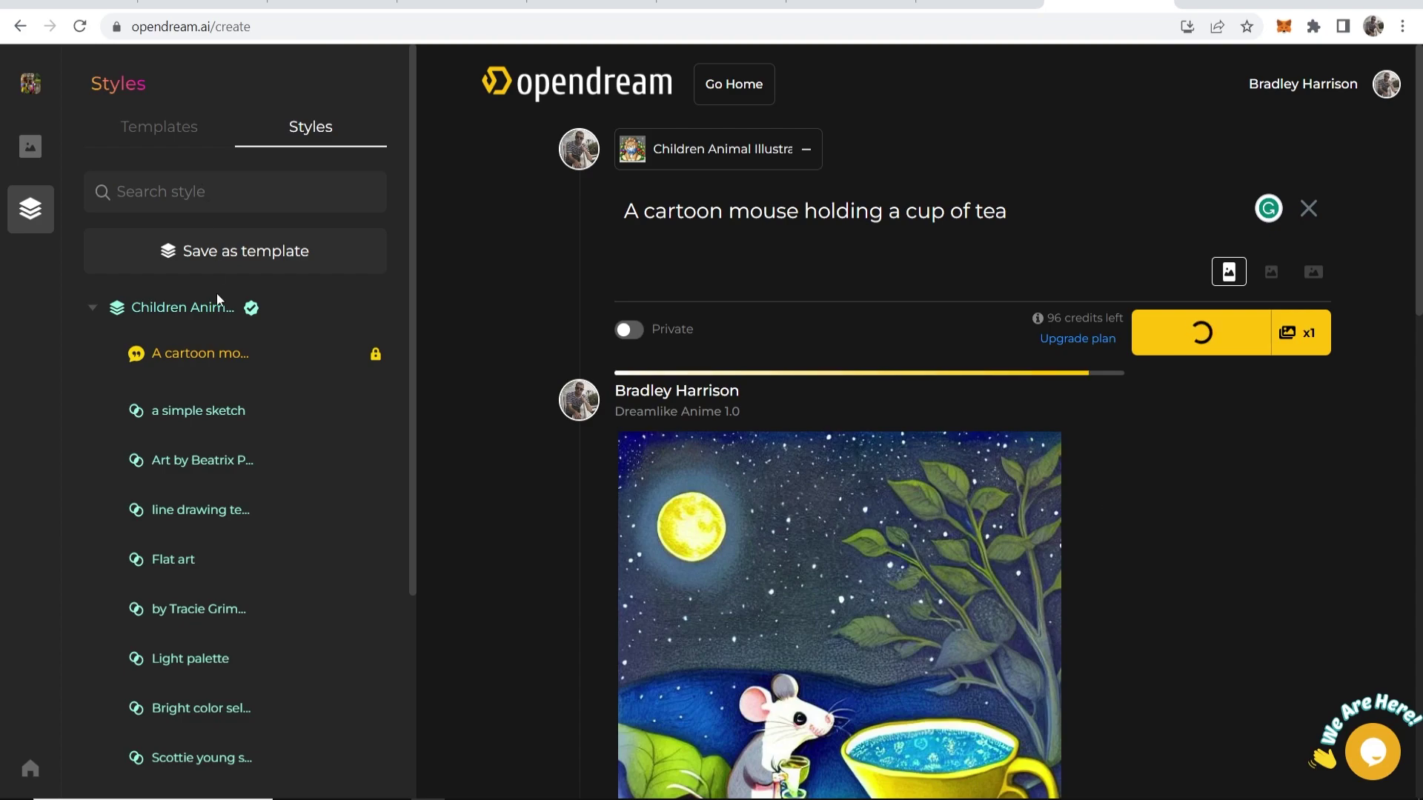
{"action": "scroll", "coordinate": [244, 387], "scroll_direction": "down", "scroll_amount": 4}
{"action": "scroll", "coordinate": [259, 519], "scroll_direction": "up", "scroll_amount": 4}
{"action": "left_click", "coordinate": [180, 141]}
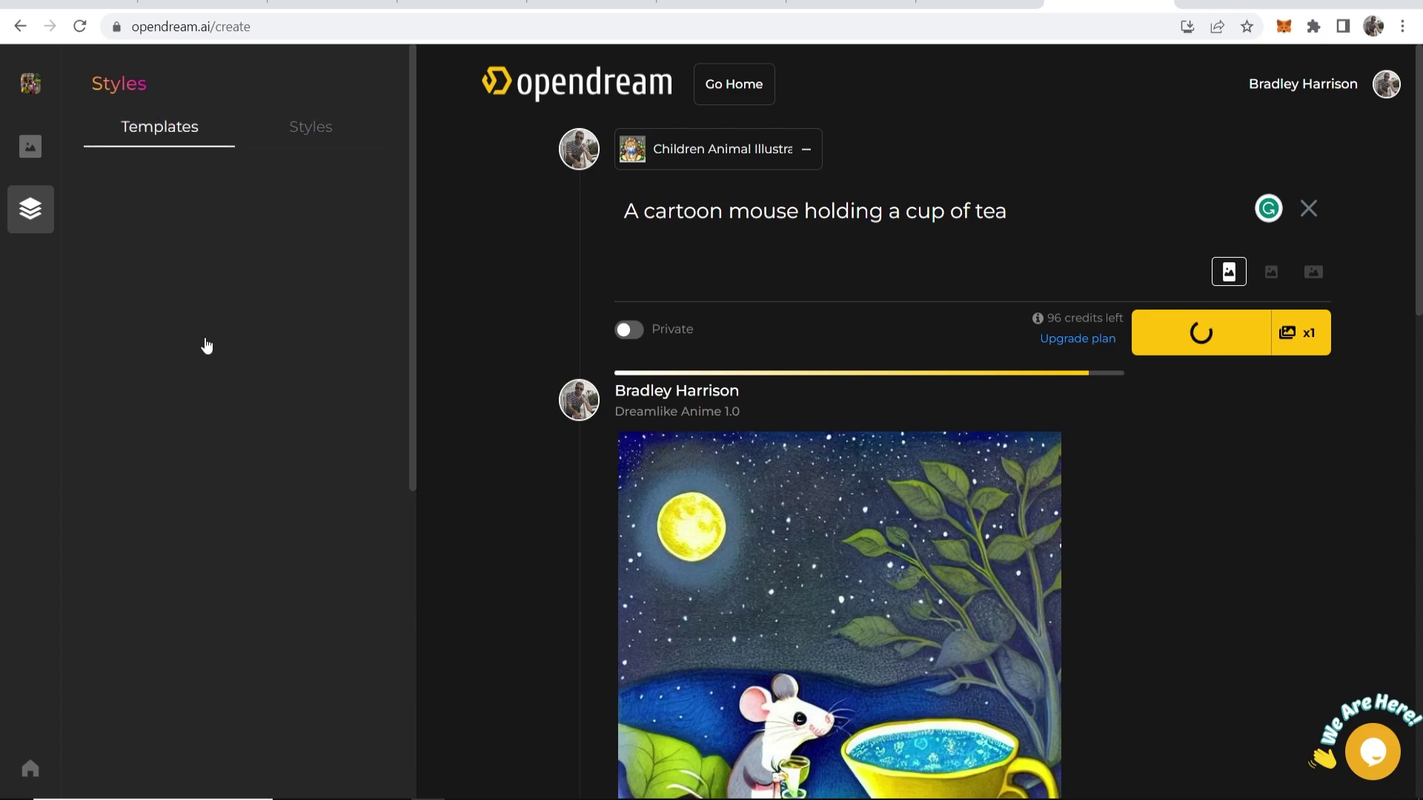
{"action": "scroll", "coordinate": [300, 656], "scroll_direction": "down", "scroll_amount": 6}
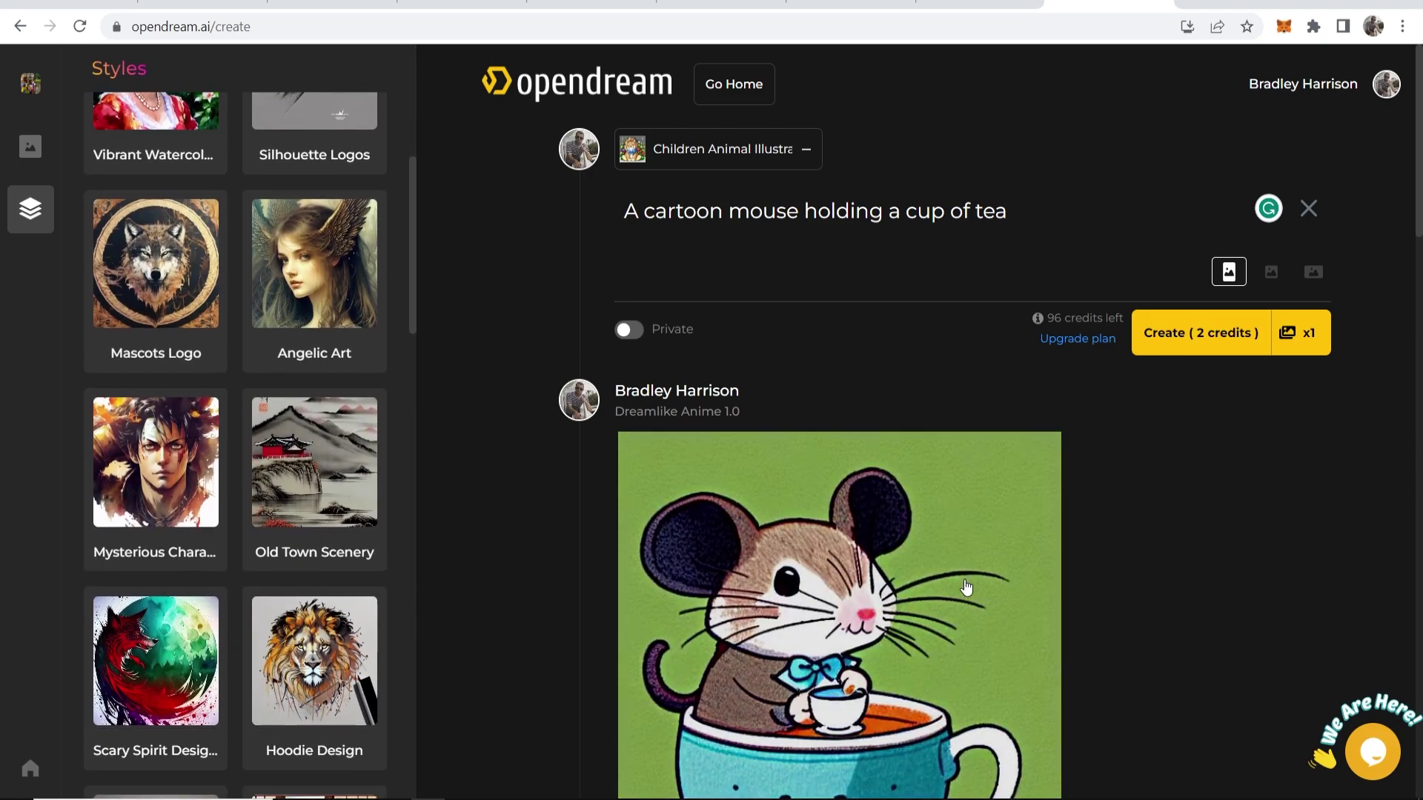
{"action": "scroll", "coordinate": [1042, 474], "scroll_direction": "down", "scroll_amount": 3}
{"action": "scroll", "coordinate": [914, 369], "scroll_direction": "down", "scroll_amount": 1}
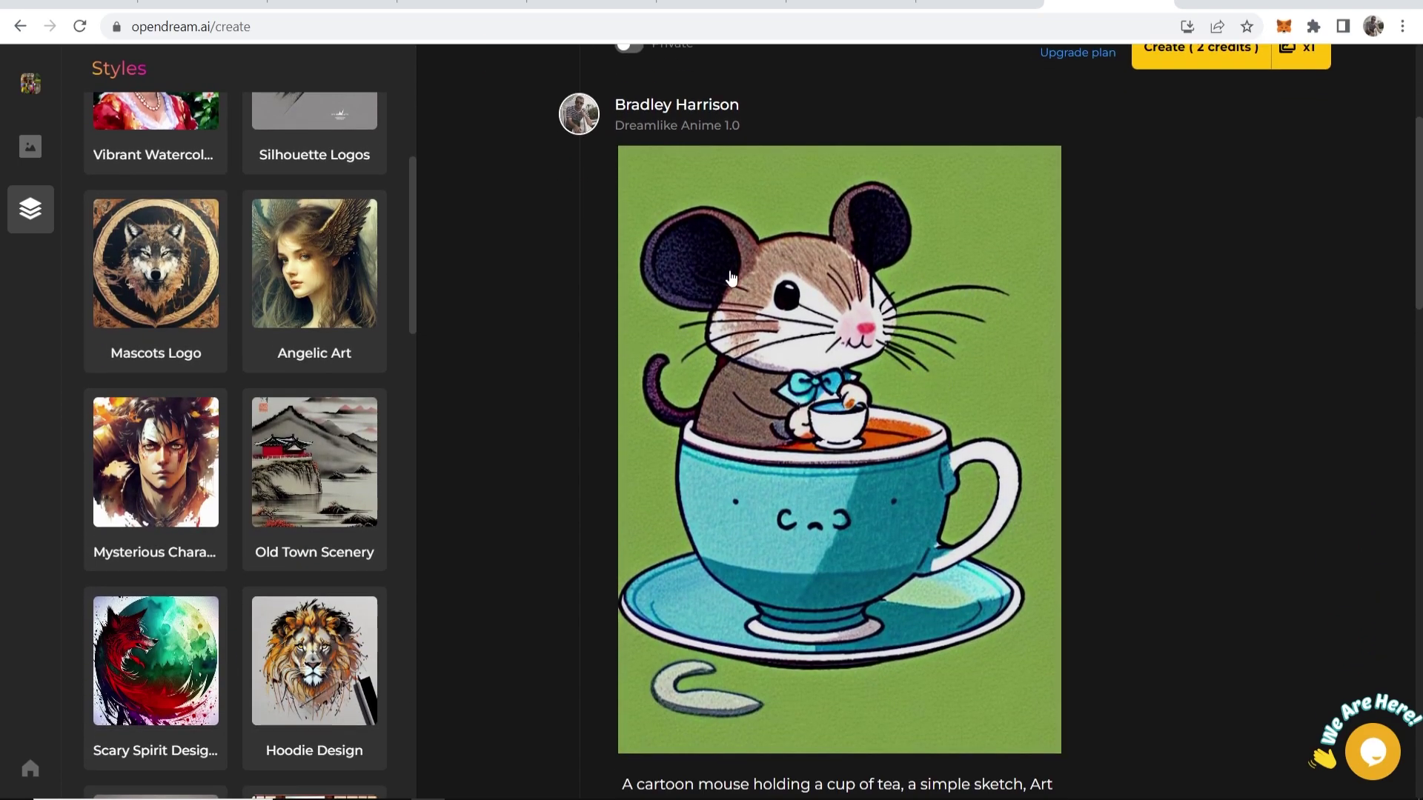